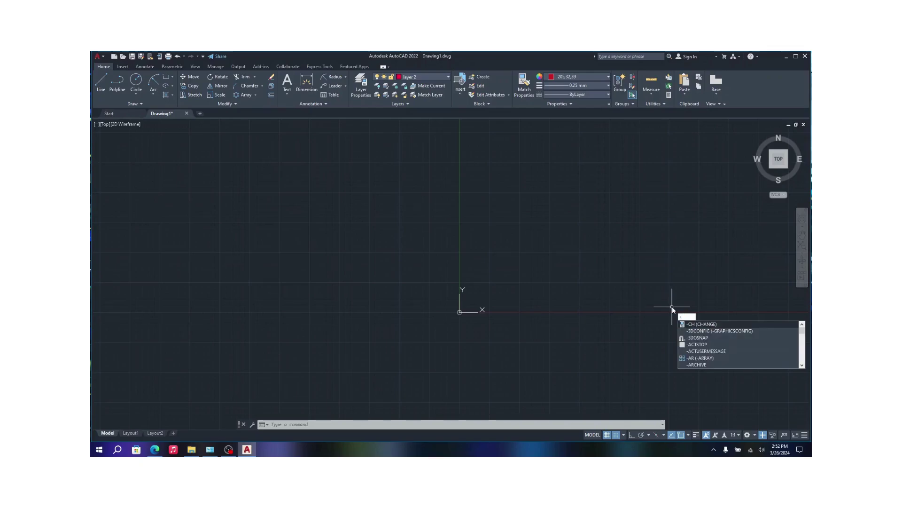
# Clear the stray command entry and draw a wide rectangle on layer 2 above and to the right of the origin
pyautogui.press('BackSpace')
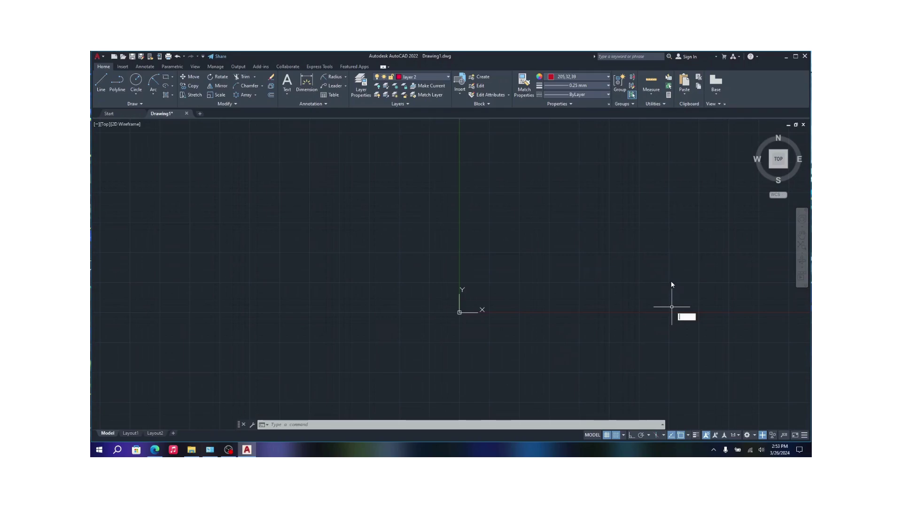
pyautogui.press('Escape')
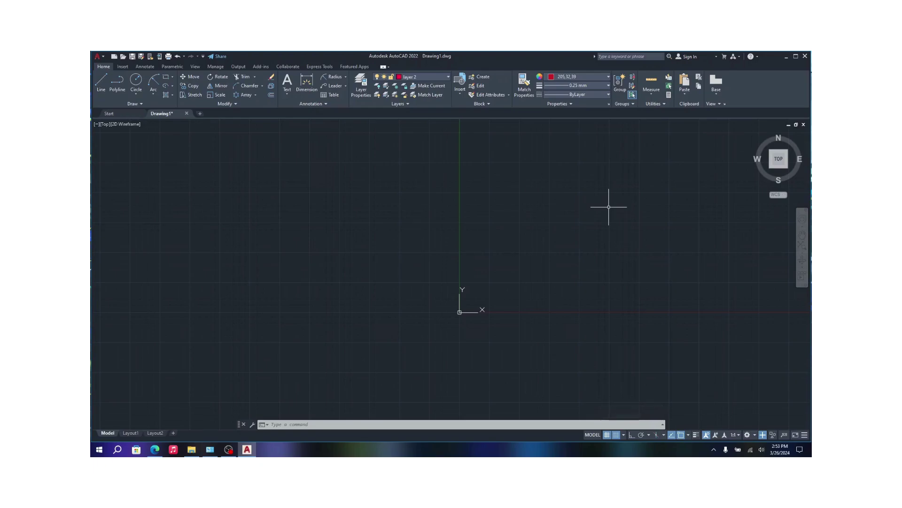
pyautogui.scroll(3, 705, 160)
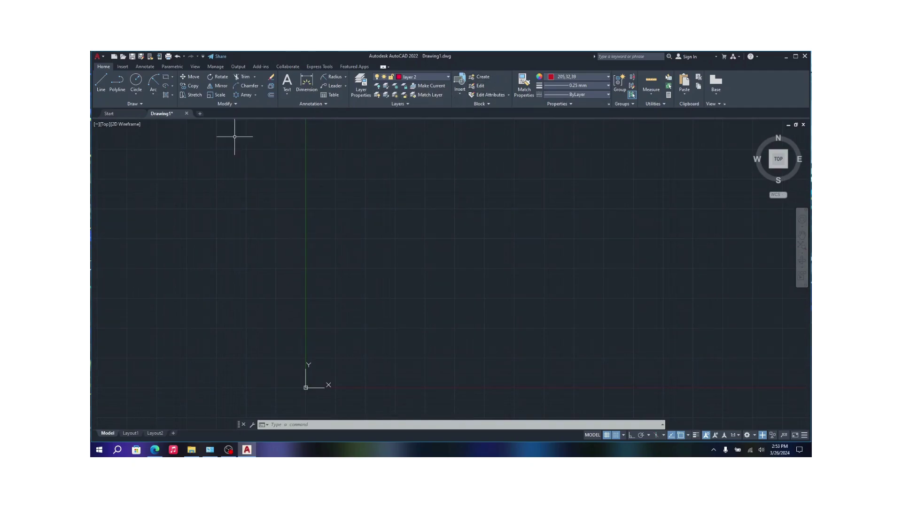
pyautogui.click(169, 76)
pyautogui.click(372, 177)
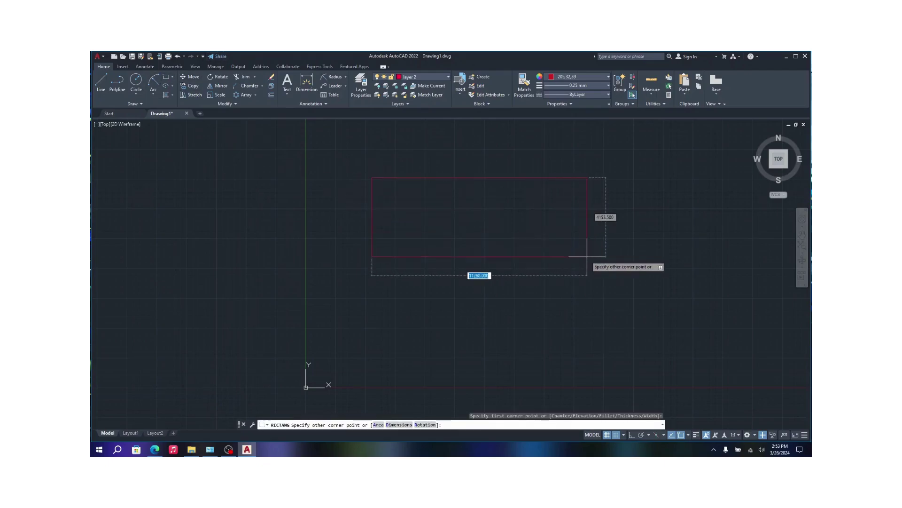
pyautogui.click(591, 246)
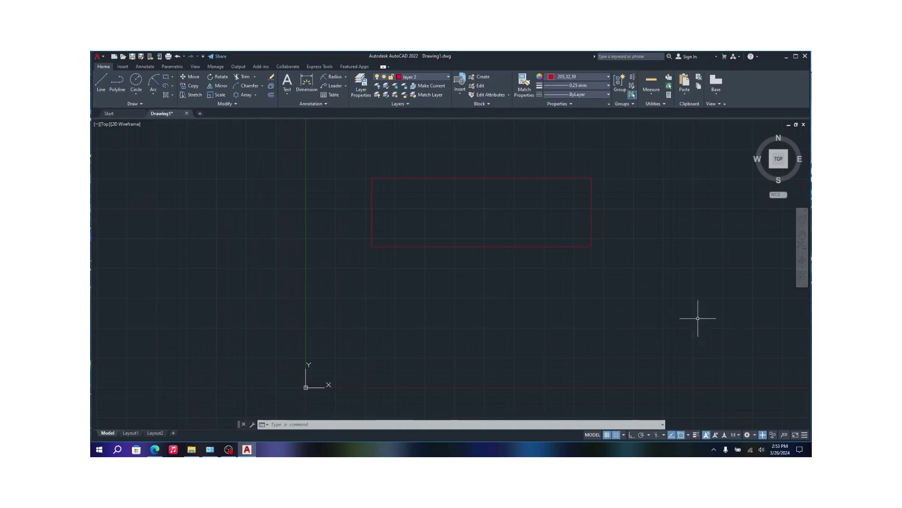
# Draw a circle with a radius of about 3353 centred on the rectangle's upper-right corner
pyautogui.scroll(-2, 640, 212)
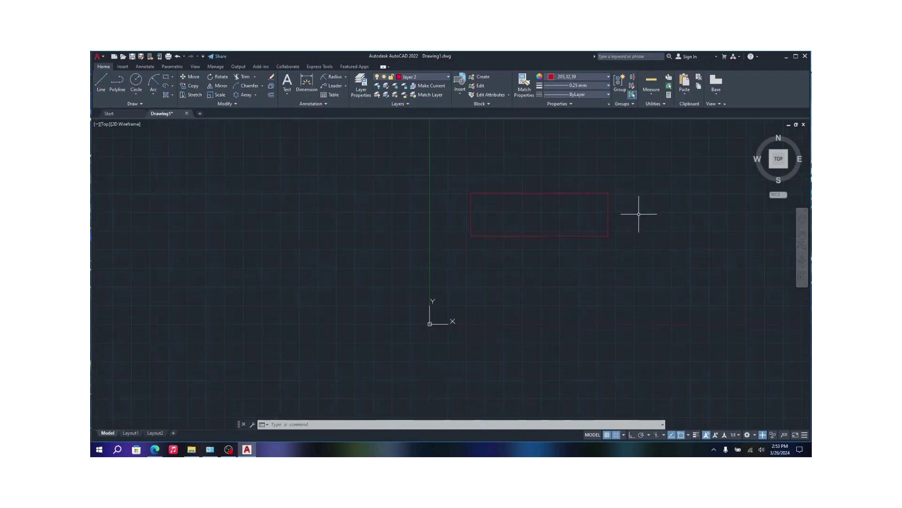
pyautogui.scroll(2, 654, 202)
pyautogui.click(132, 83)
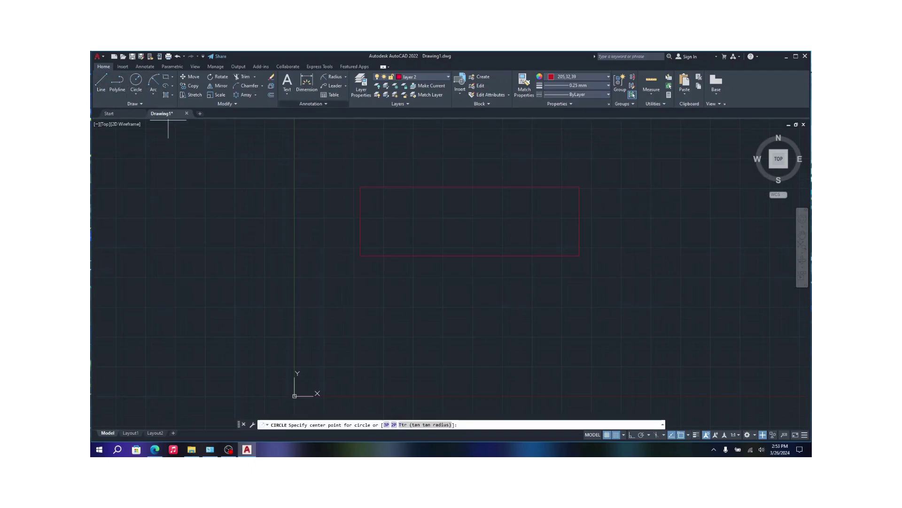
pyautogui.click(579, 186)
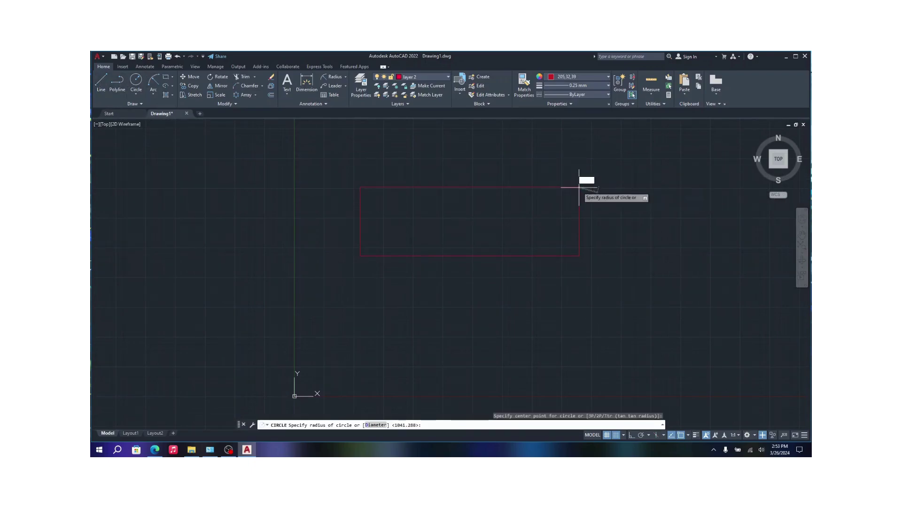
pyautogui.click(517, 197)
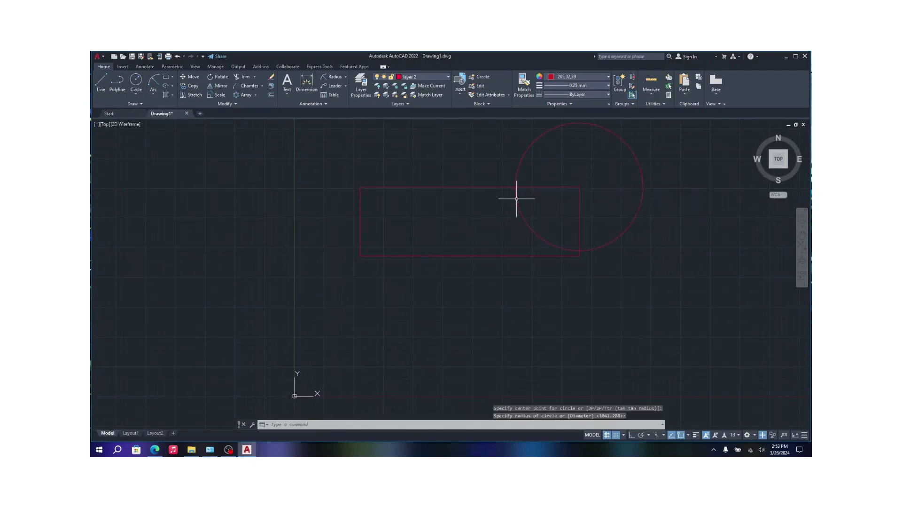
# Make layer 0 the current layer and erase the rectangle and the circle
pyautogui.click(448, 76)
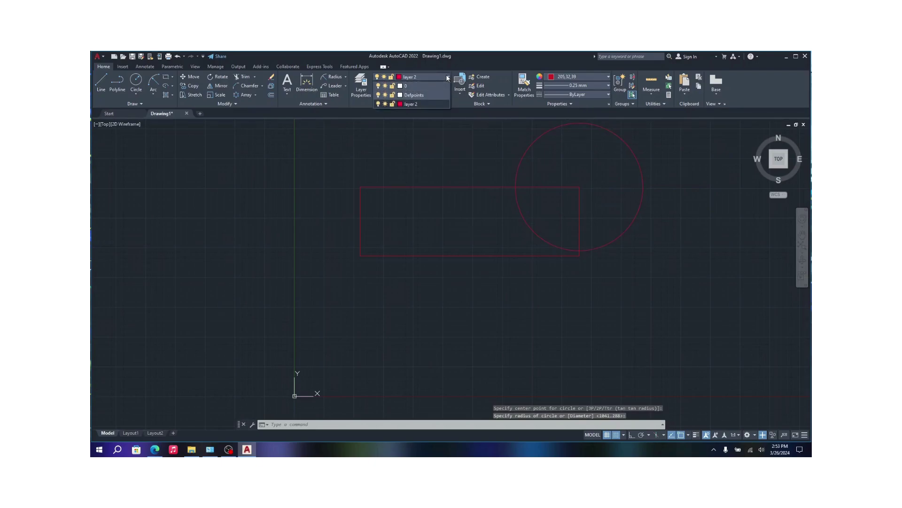
pyautogui.click(414, 86)
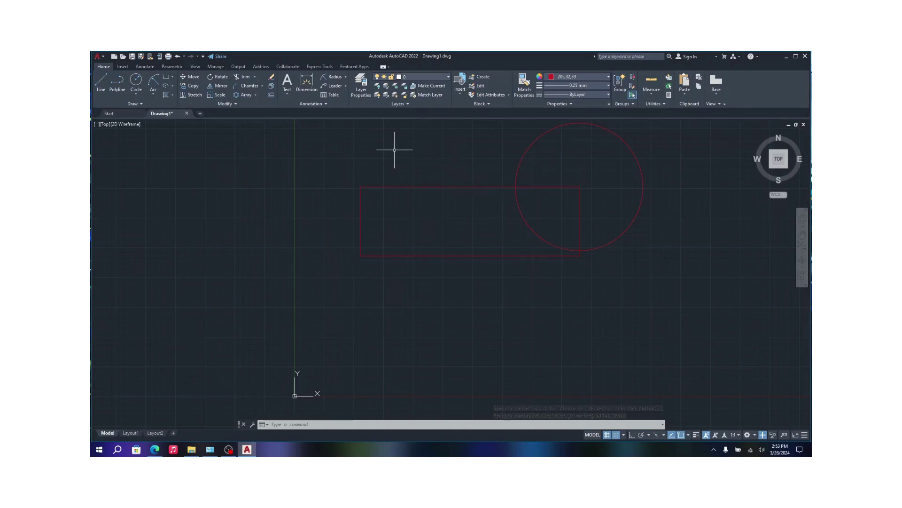
pyautogui.scroll(-2, 390, 143)
pyautogui.click(612, 255)
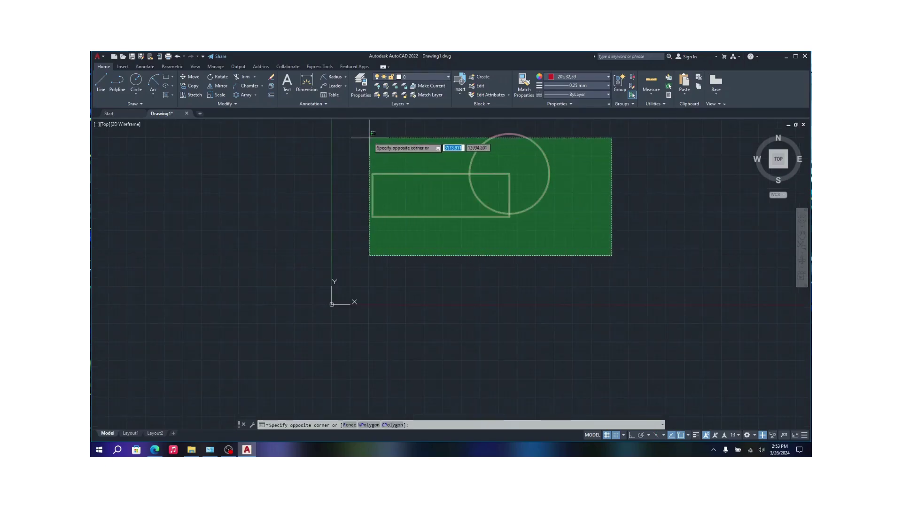
pyautogui.click(369, 136)
pyautogui.press('Delete')
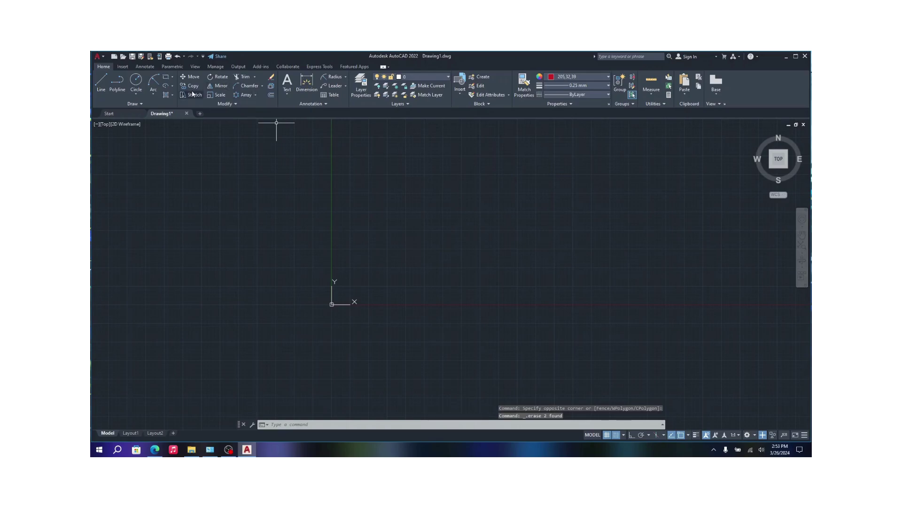
# Draw a wide red rectangle on layer 0 with its upper-left corner at about 4311.5, 9857.5
pyautogui.click(166, 77)
pyautogui.click(383, 187)
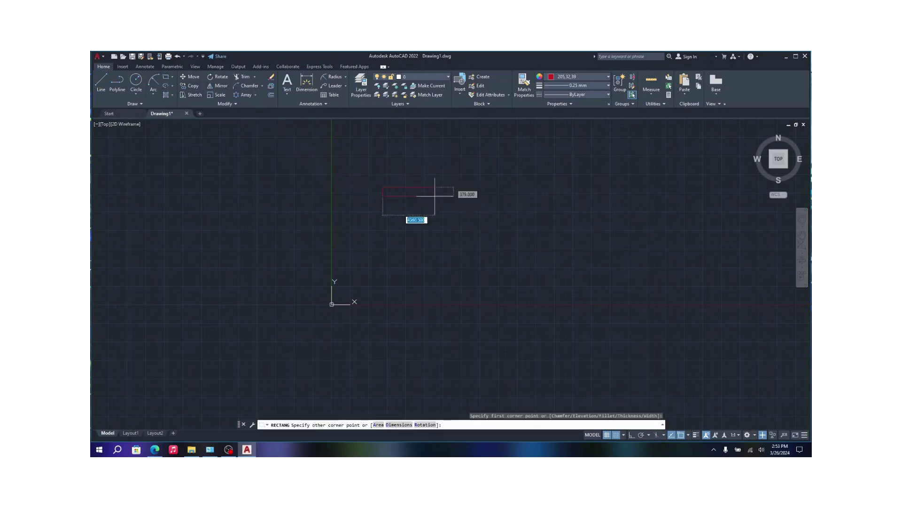
pyautogui.click(511, 229)
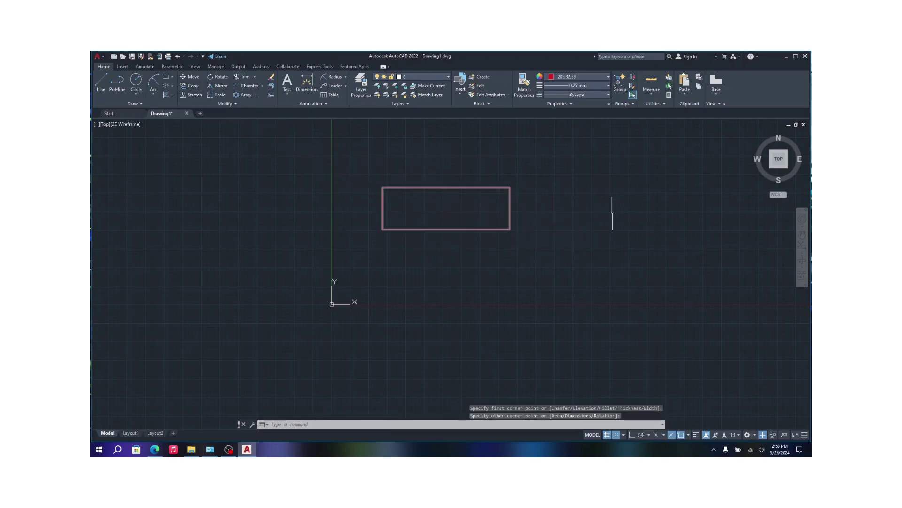
# Set the object color to ByBlock and draw a circle centred on the rectangle's upper-right corner
pyautogui.click(591, 76)
pyautogui.click(564, 95)
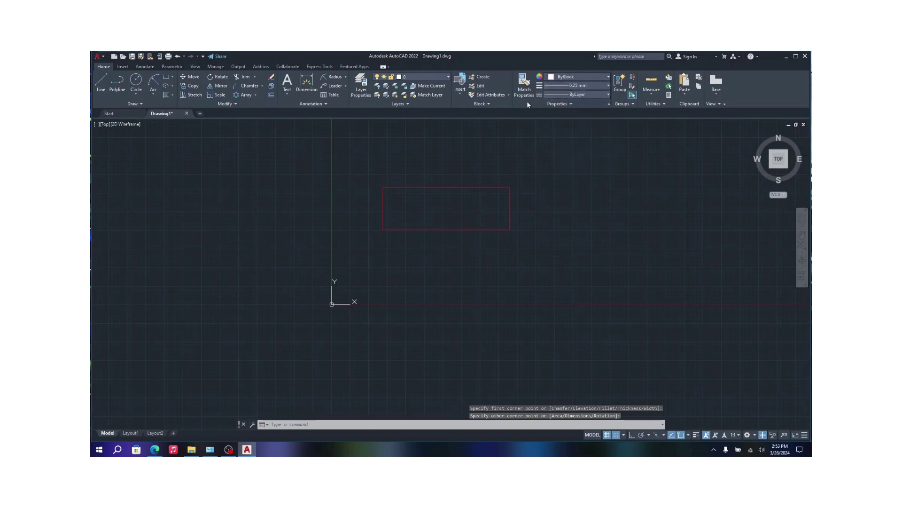
pyautogui.click(136, 81)
pyautogui.click(510, 188)
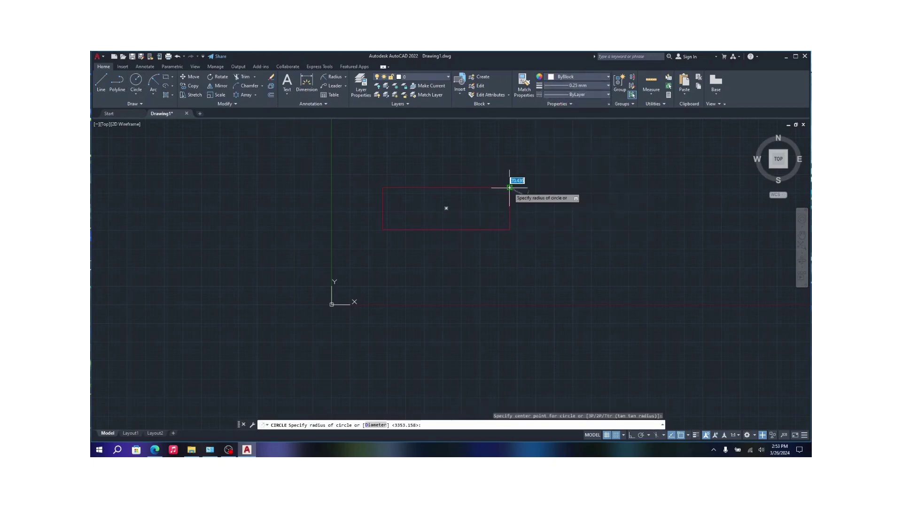
pyautogui.click(478, 173)
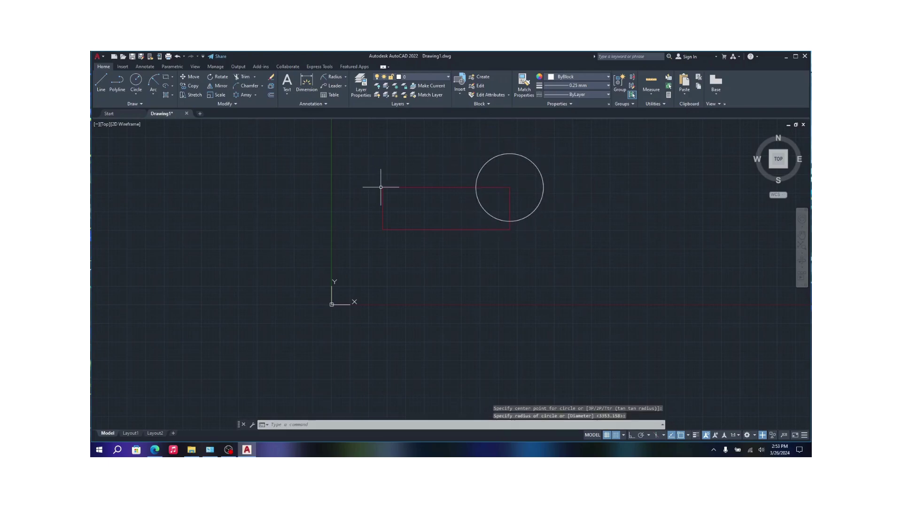
# Start a block definition named "part 1" with its base point at the rectangle's upper-left corner
pyautogui.click(485, 76)
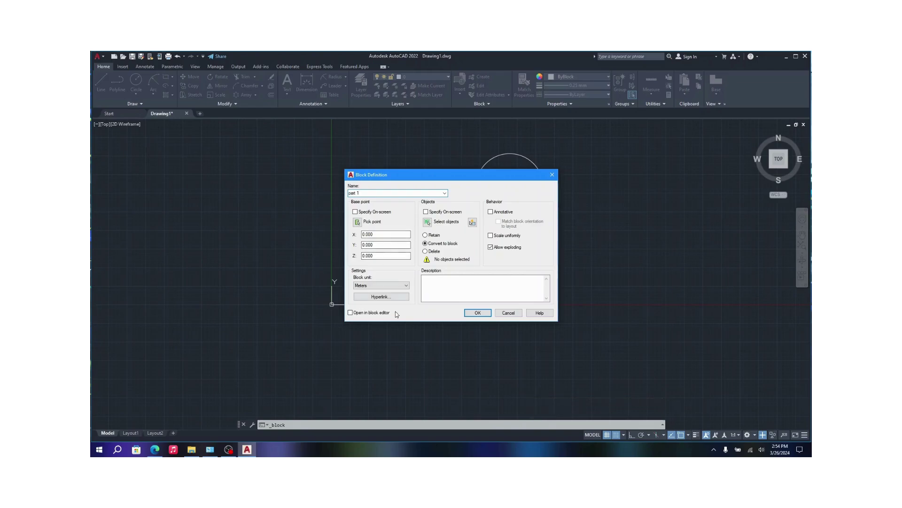
pyautogui.click(357, 222)
pyautogui.click(383, 188)
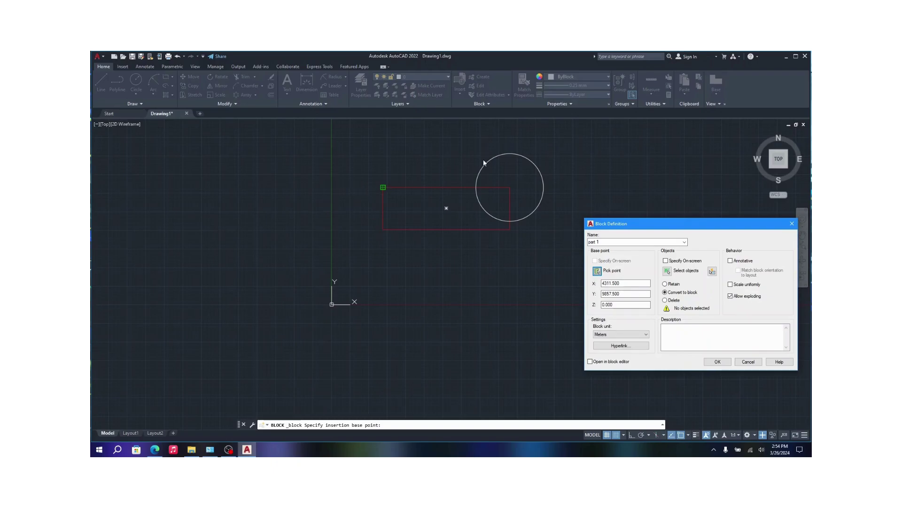
# Add the rectangle and the circle to the block definition and create it with the Convert to block option
pyautogui.click(668, 271)
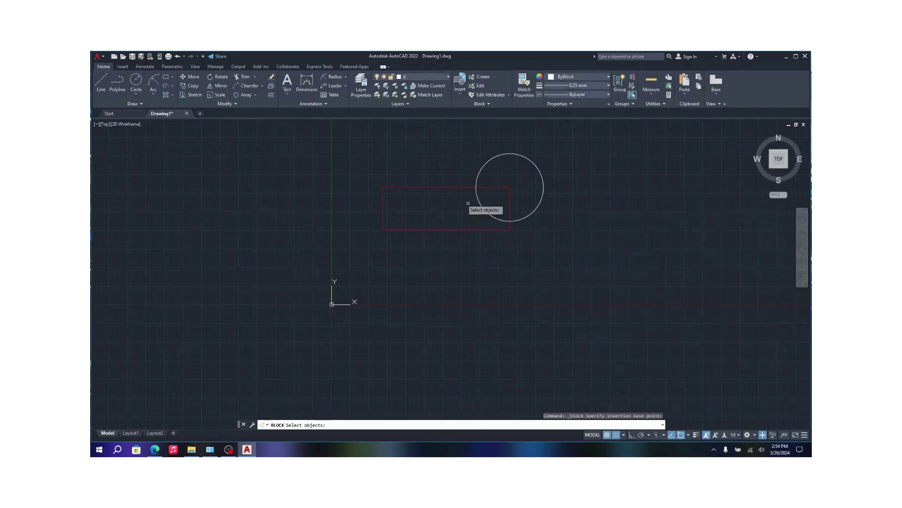
pyautogui.click(444, 187)
pyautogui.click(492, 158)
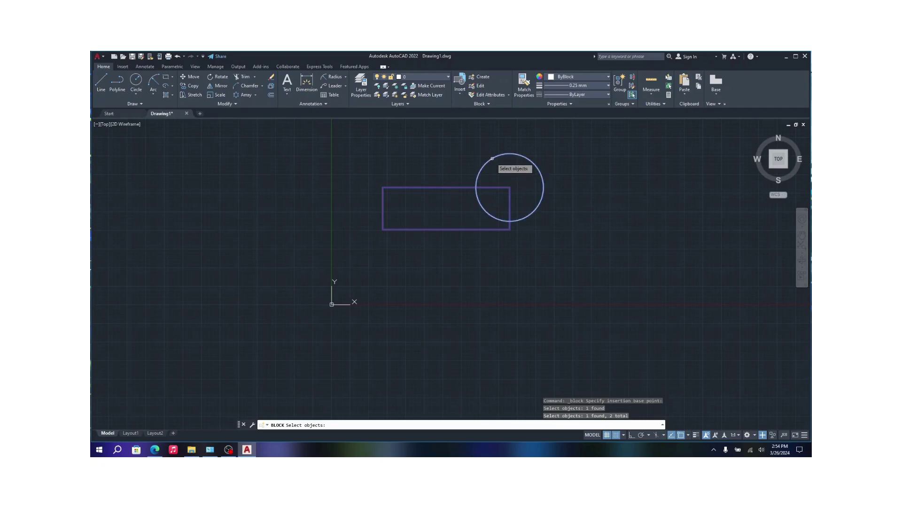
pyautogui.press('Return')
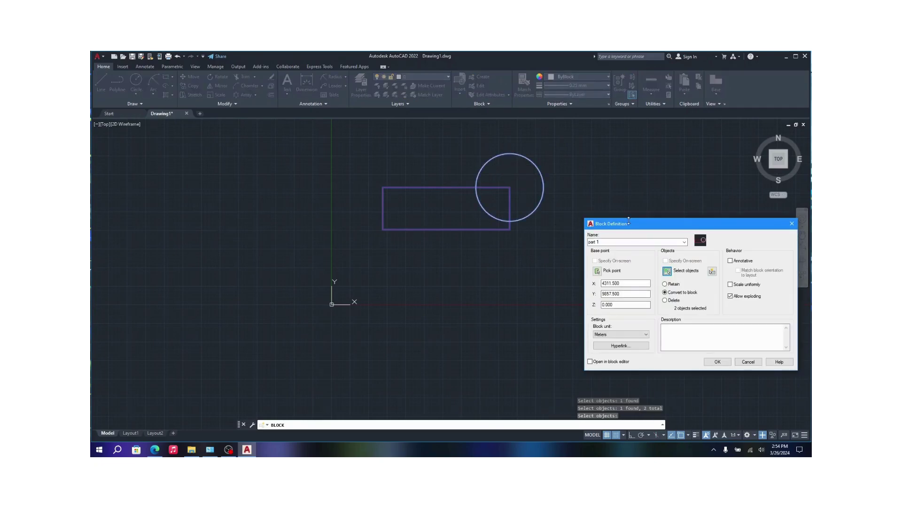
pyautogui.moveTo(628, 218); pyautogui.dragTo(532, 194)
pyautogui.moveTo(627, 201); pyautogui.dragTo(433, 192)
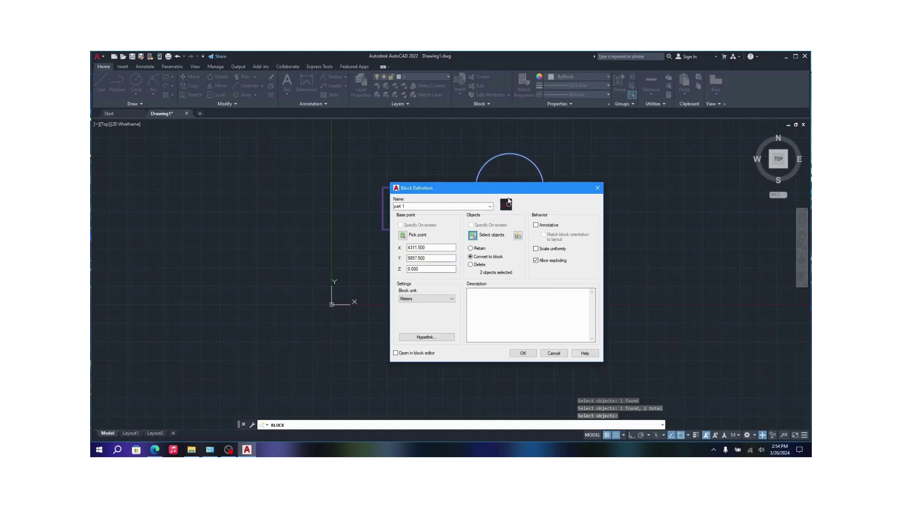
pyautogui.click(525, 354)
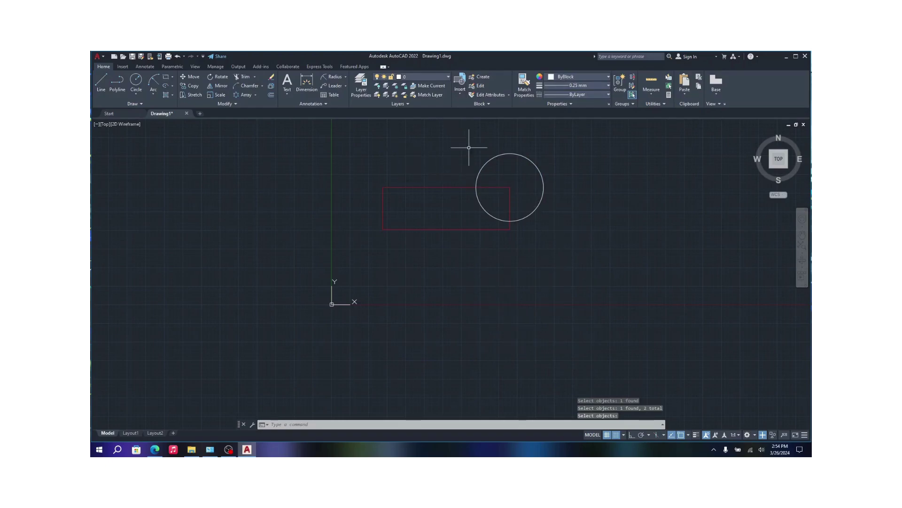
# Insert a copy of the "part 1" block to the right of the original
pyautogui.click(458, 90)
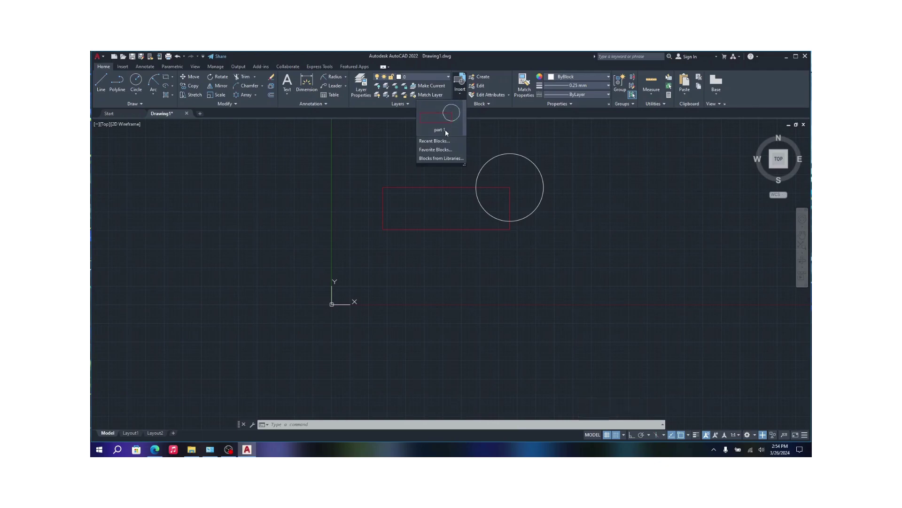
pyautogui.click(445, 133)
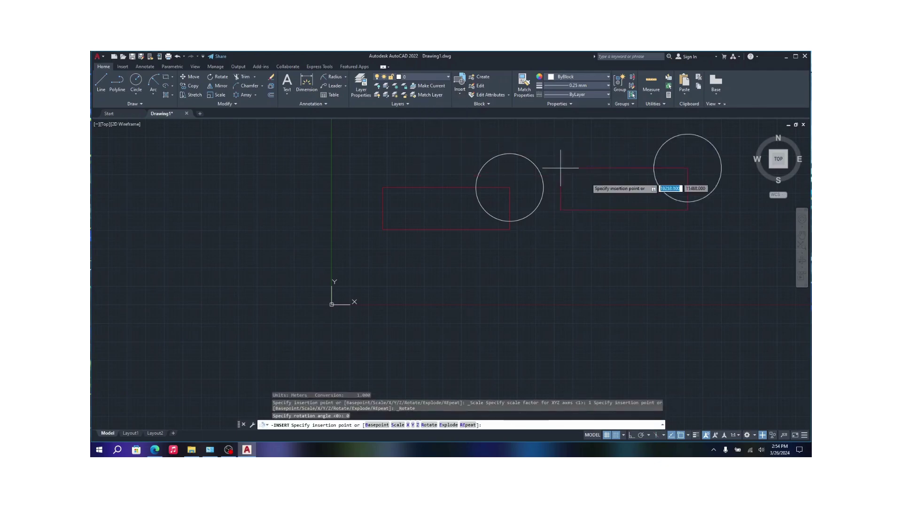
pyautogui.click(578, 205)
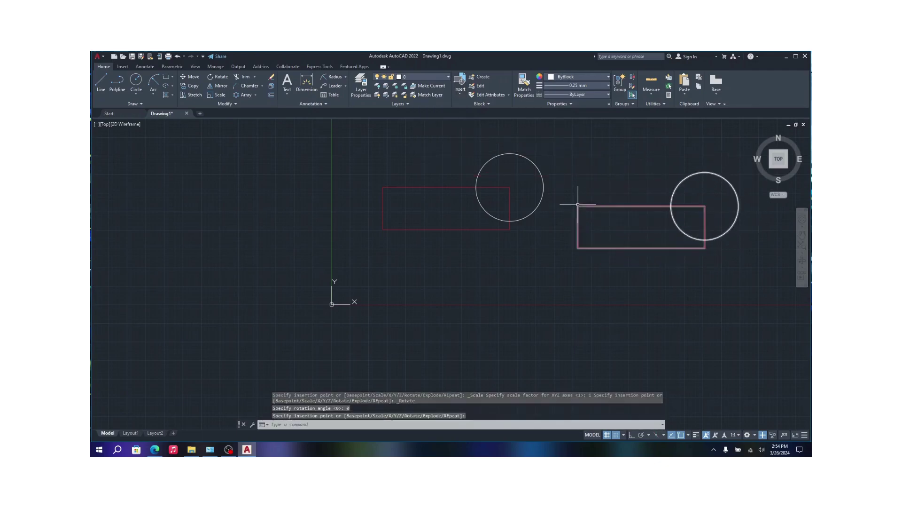
# Select the inserted block copy and open the "part 1" definition in the Block Editor
pyautogui.click(569, 135)
pyautogui.click(745, 266)
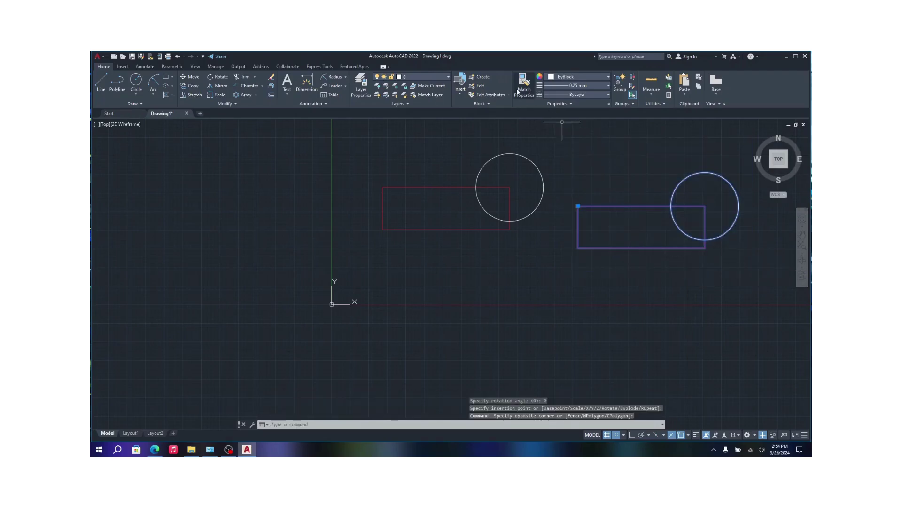
pyautogui.click(481, 86)
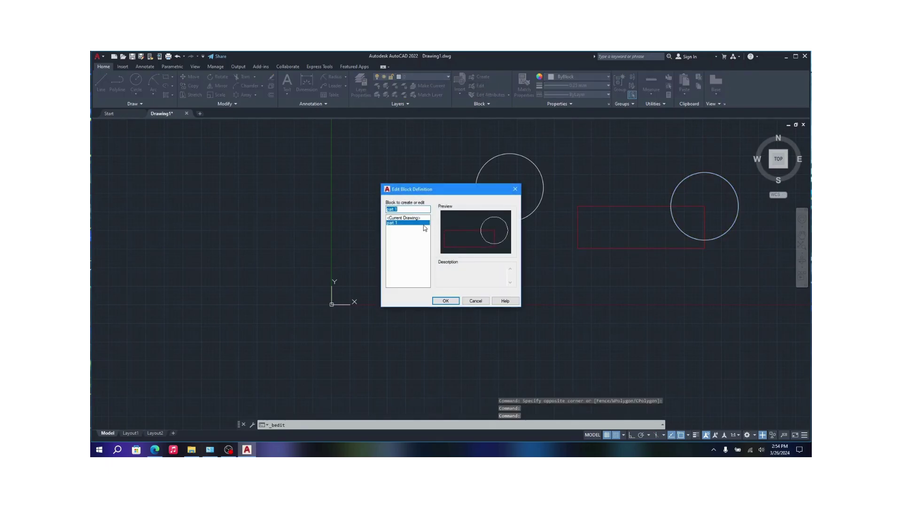
pyautogui.doubleClick(407, 222)
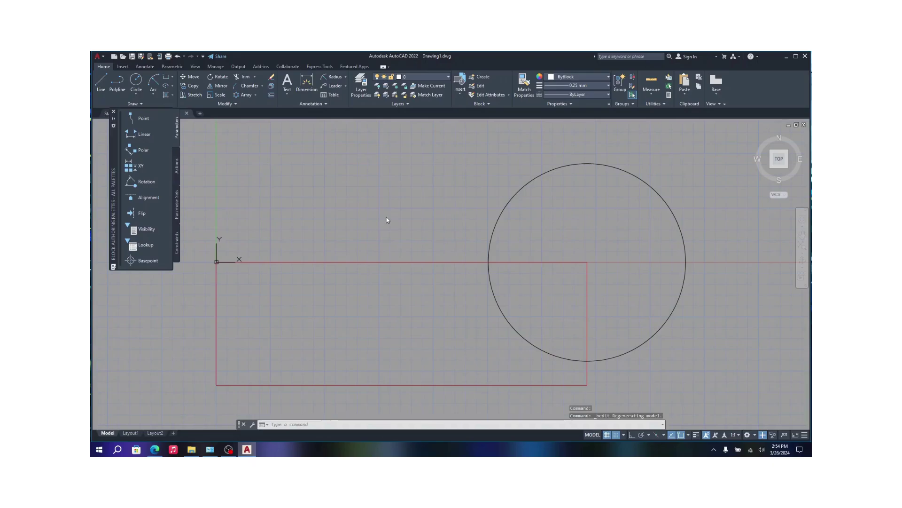
# Select the block's rectangle and circle and enlarge the circle by stretching its top quadrant point upward
pyautogui.click(284, 181)
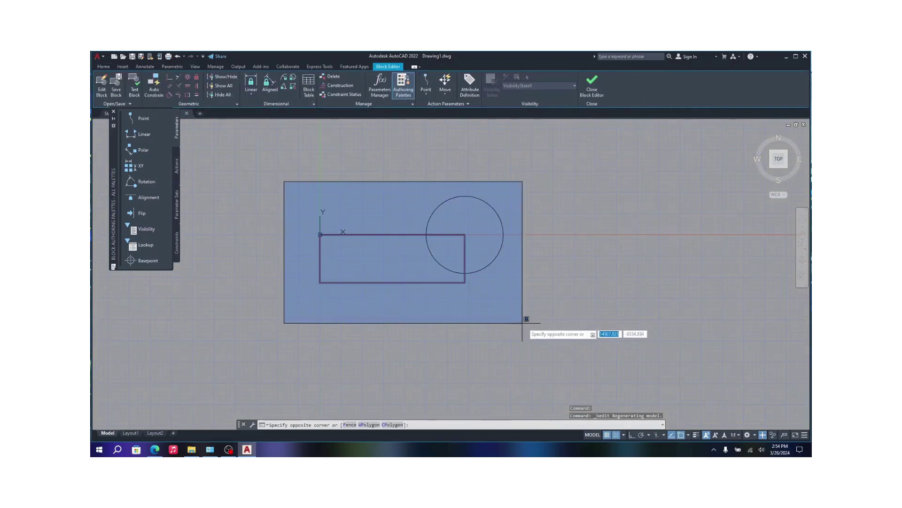
pyautogui.click(536, 322)
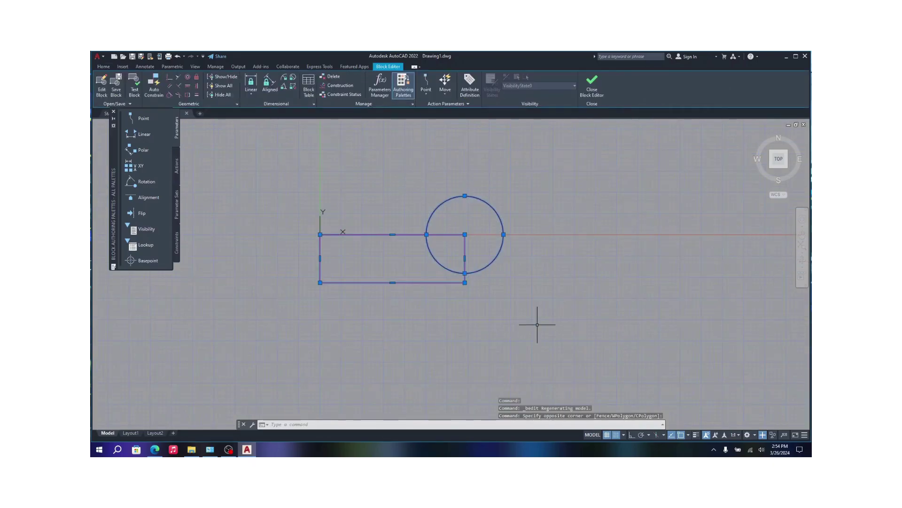
pyautogui.click(466, 196)
pyautogui.click(464, 165)
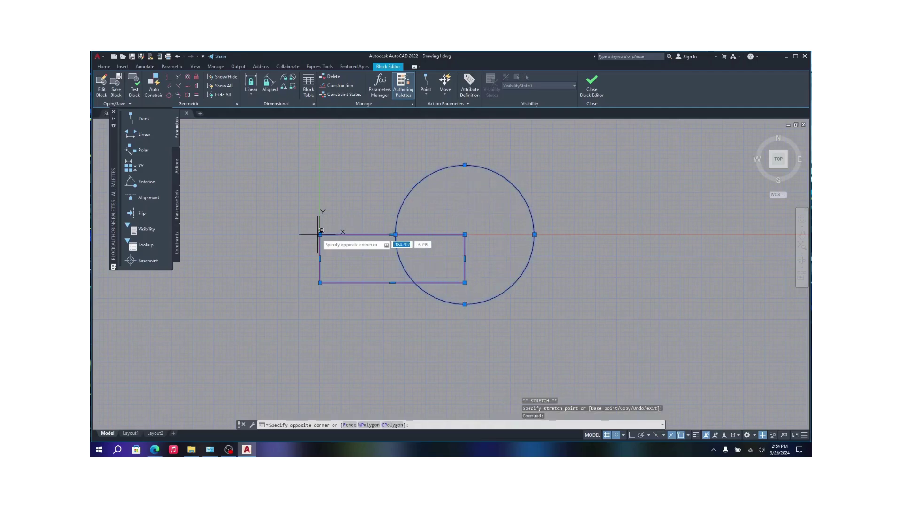
# Stretch the rectangle's upper-left corner inward toward the circle to distort the block's shape
pyautogui.click(363, 247)
pyautogui.click(320, 234)
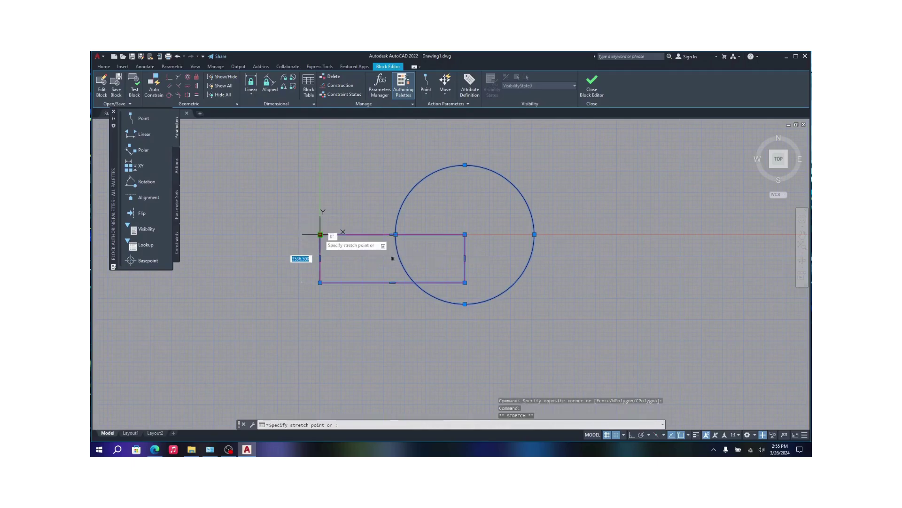
pyautogui.click(387, 249)
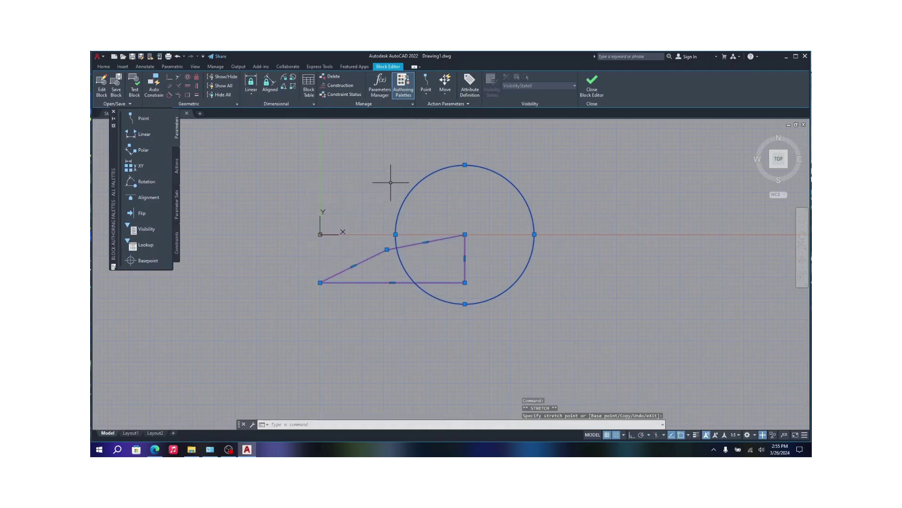
# Leave the Block Editor through the BEDIT command, saving the changes to "part 1", and dismiss the block selection dialog
pyautogui.write('bedit')
pyautogui.press('Return')
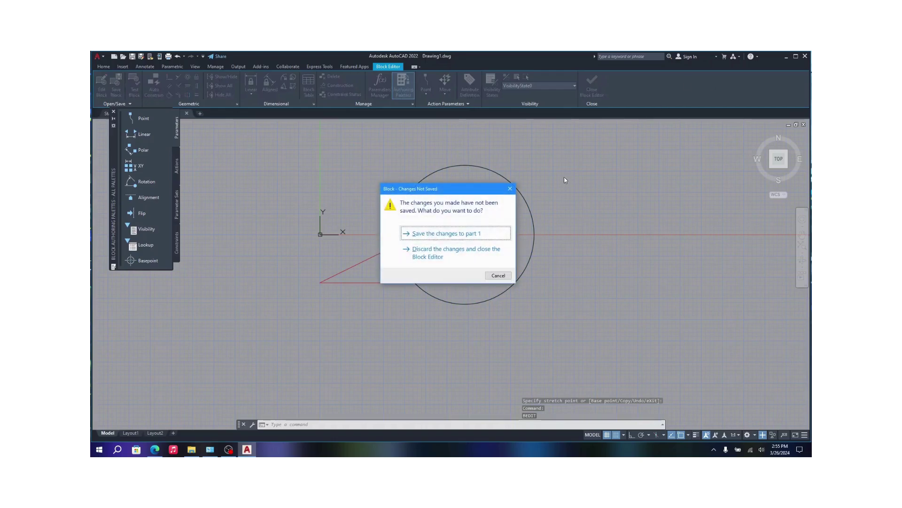
pyautogui.click(442, 237)
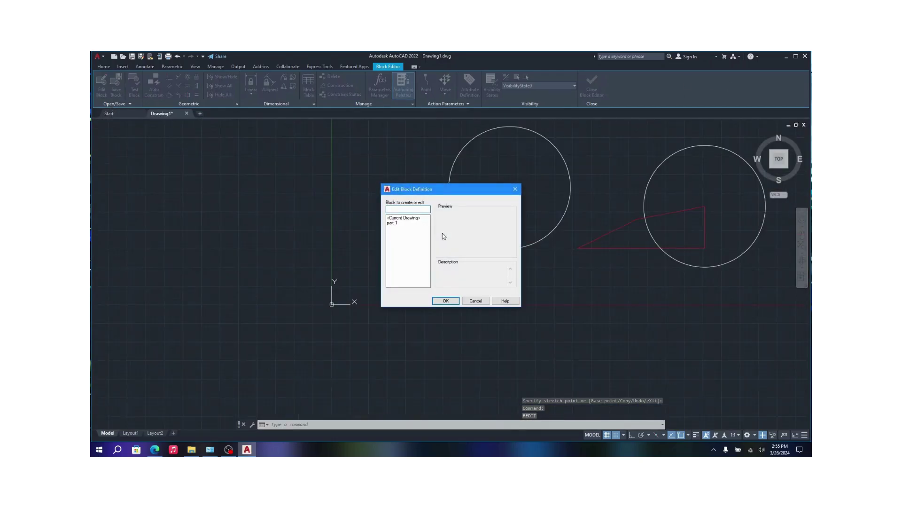
pyautogui.click(445, 301)
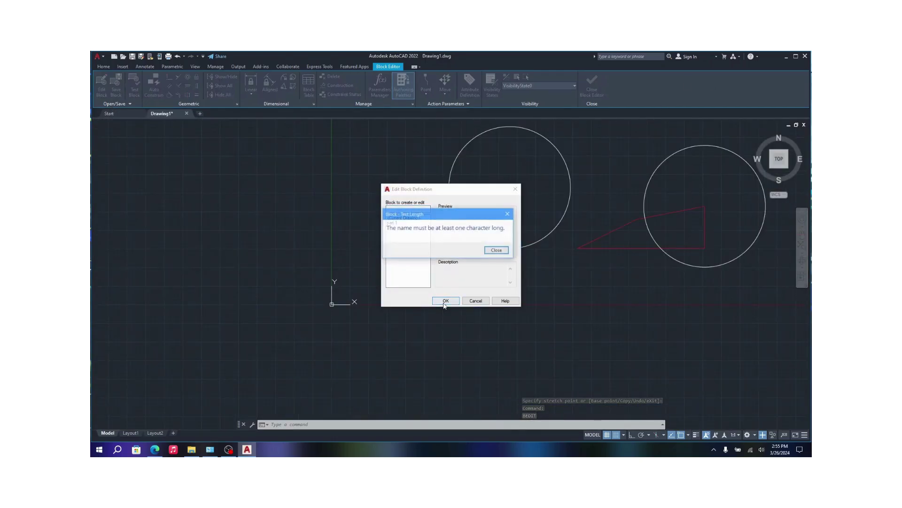
pyautogui.click(498, 250)
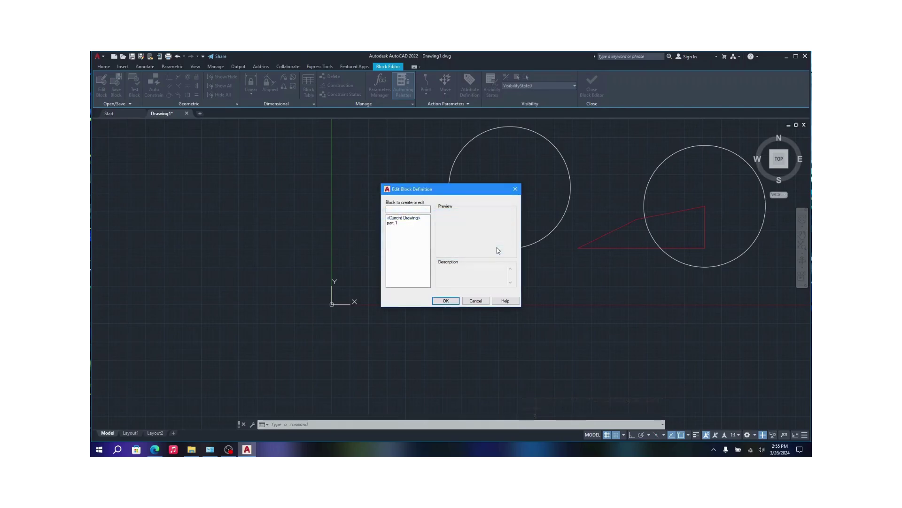
pyautogui.click(445, 301)
# Select both "part 1" block instances to compare how the edited geometry appears in each, and clear the selection
pyautogui.scroll(-2, 574, 277)
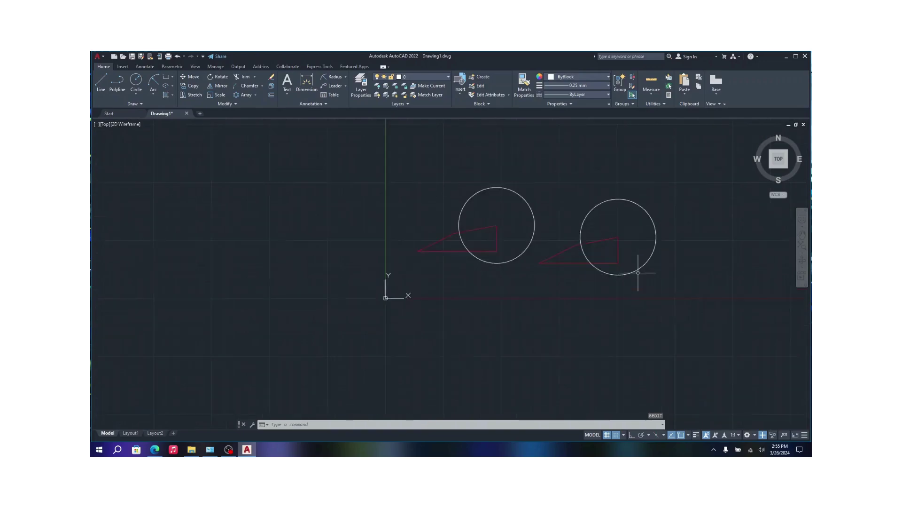
pyautogui.scroll(2, 638, 272)
pyautogui.click(479, 139)
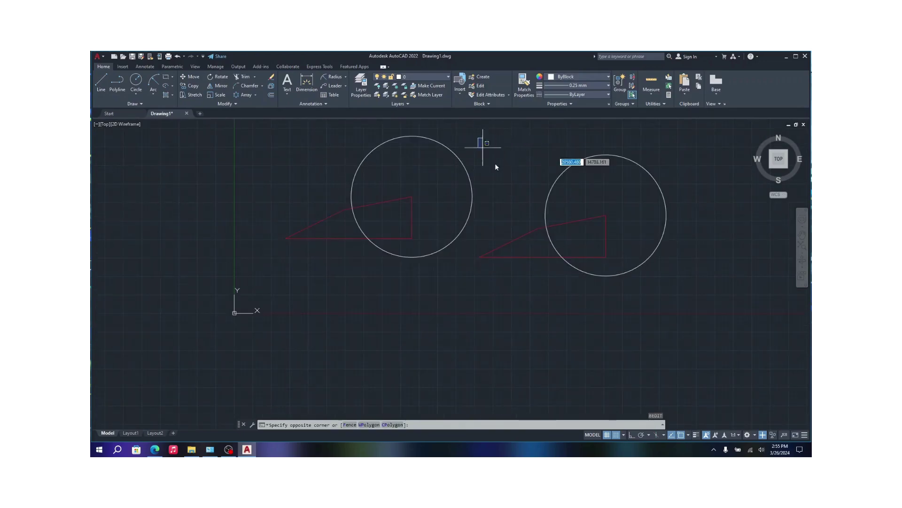
pyautogui.click(733, 329)
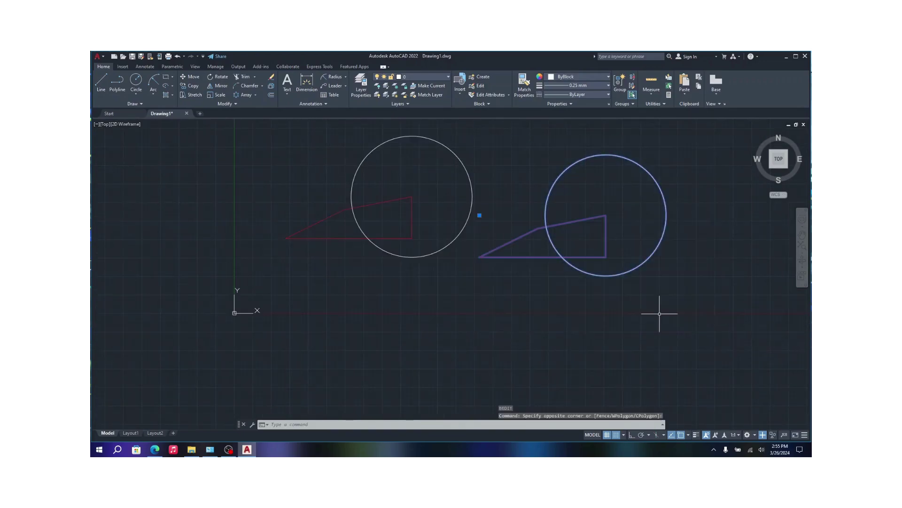
pyautogui.click(413, 308)
pyautogui.click(347, 233)
pyautogui.click(379, 166)
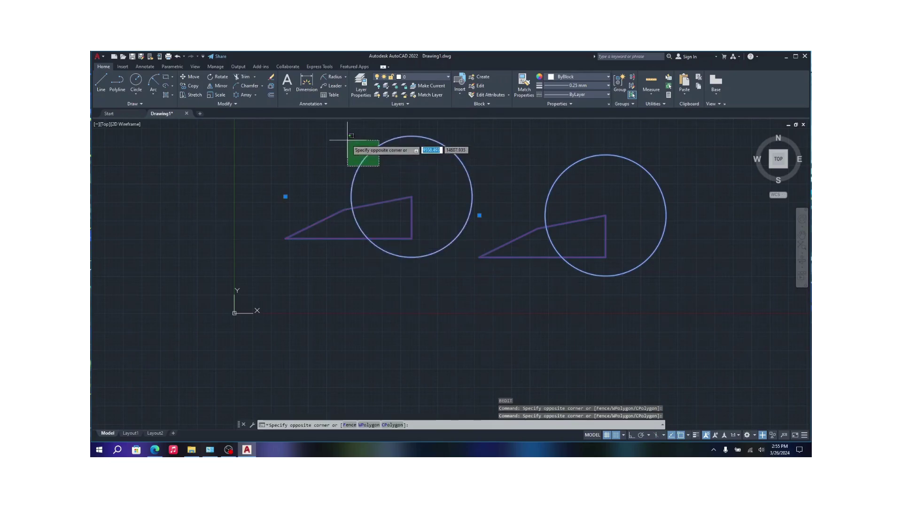
pyautogui.press('Escape')
# Undo the Block Editor changes to "part 1", including the rectangle corner stretch and the circle enlargement
pyautogui.hotkey('ctrl', 'z')
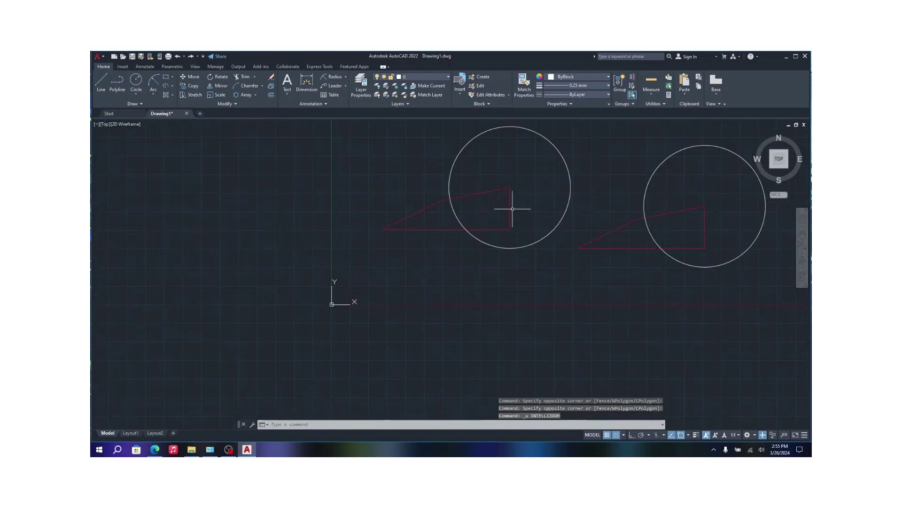
pyautogui.doubleClick(512, 209)
pyautogui.hotkey('ctrl', 'z')
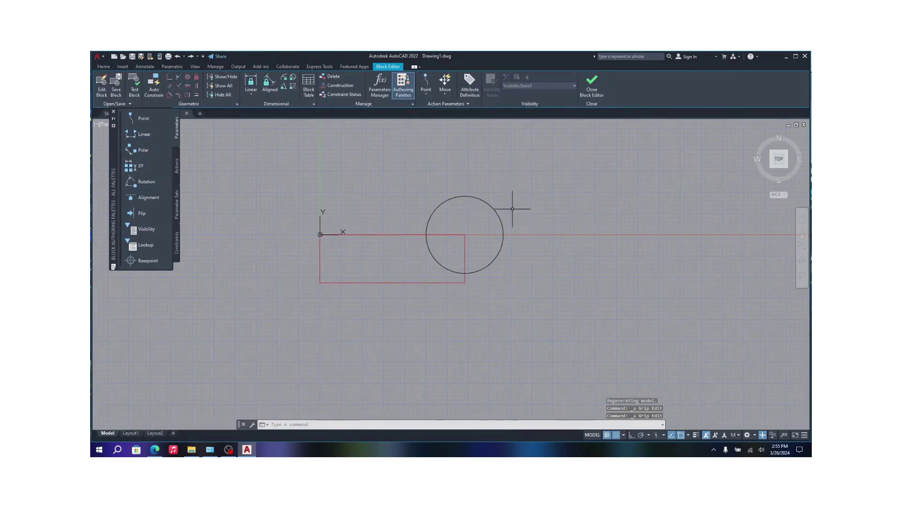
pyautogui.hotkey('ctrl', 'z')
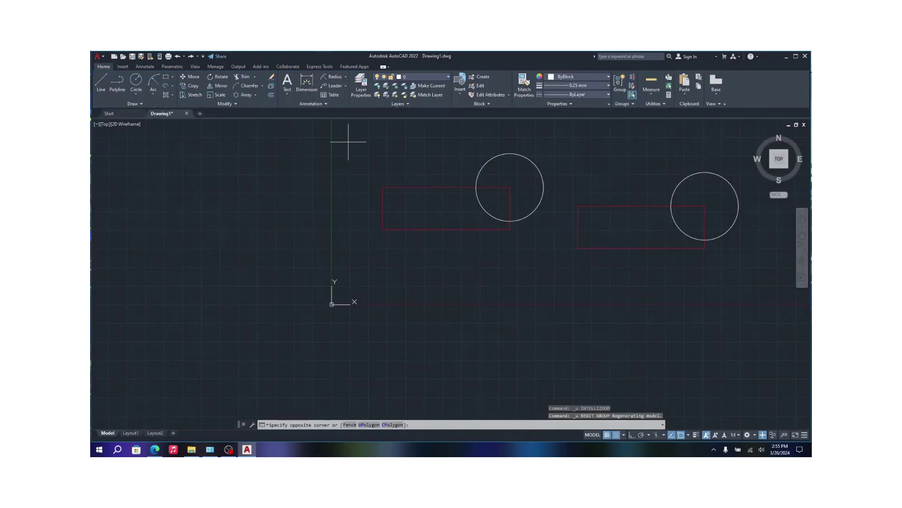
pyautogui.click(348, 141)
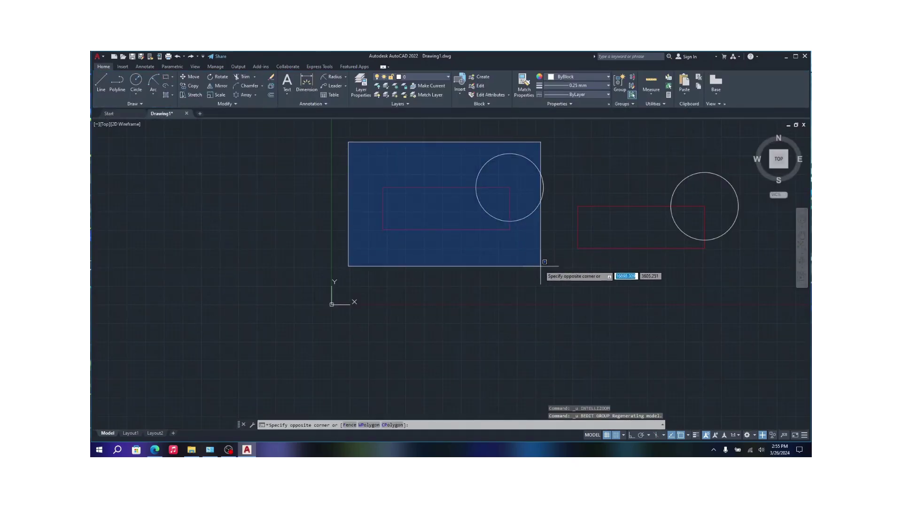
pyautogui.click(480, 76)
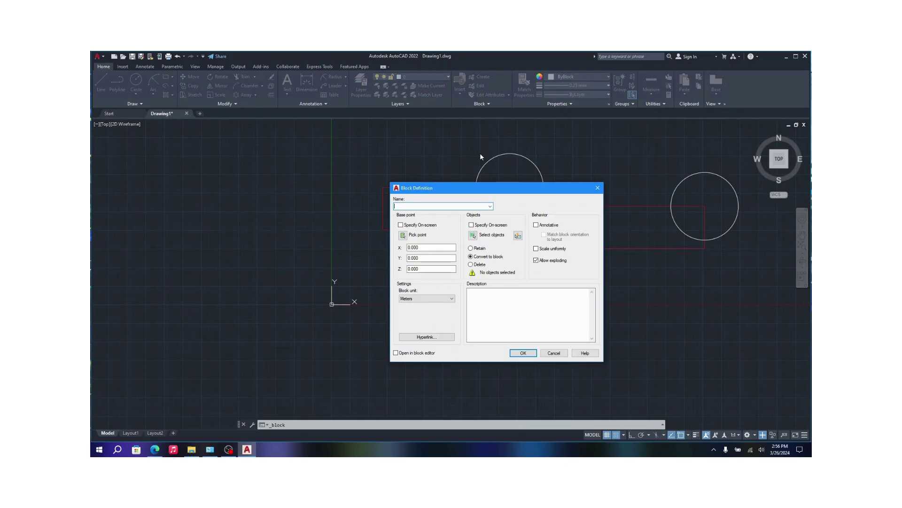
pyautogui.moveTo(495, 192)
pyautogui.mouseDown()
pyautogui.moveTo(569, 261)
pyautogui.moveTo(521, 272)
pyautogui.mouseUp()
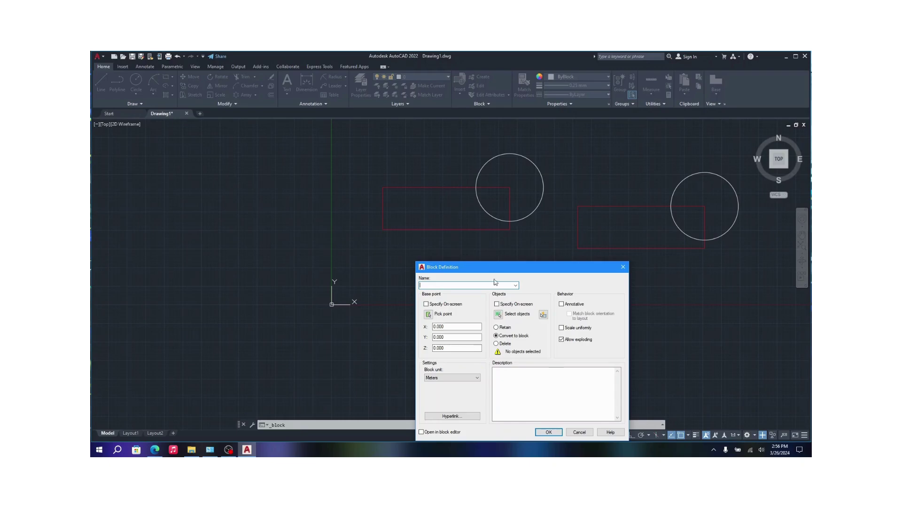
pyautogui.click(545, 433)
pyautogui.click(498, 251)
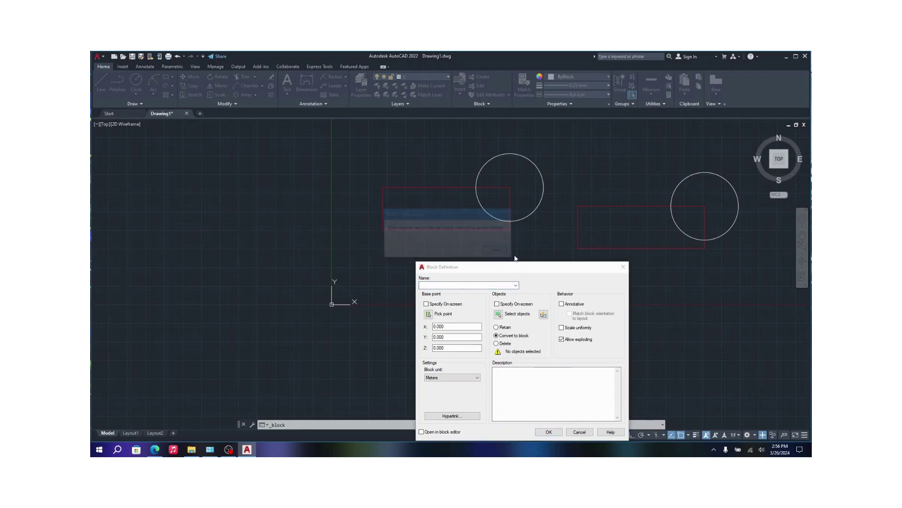
pyautogui.click(587, 430)
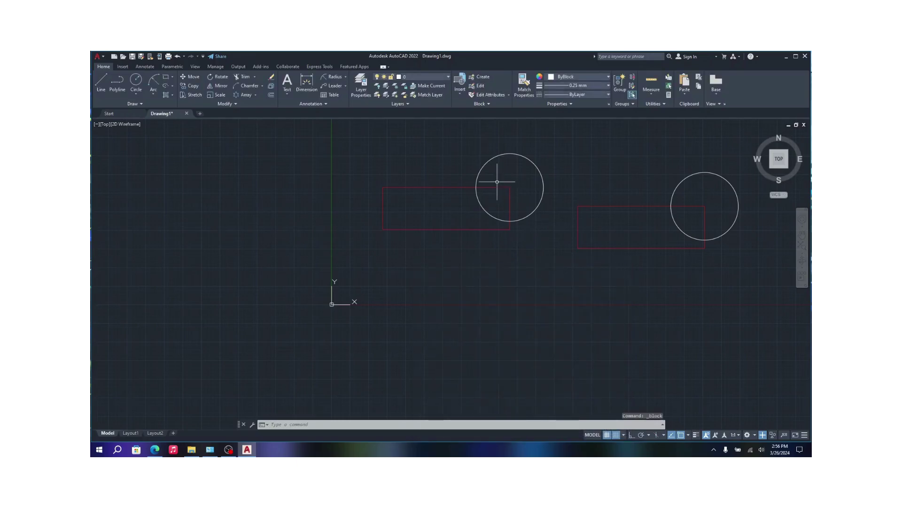
# Select the original "part 1" block on the left and break it into separate objects with the Explode command
pyautogui.click(384, 133)
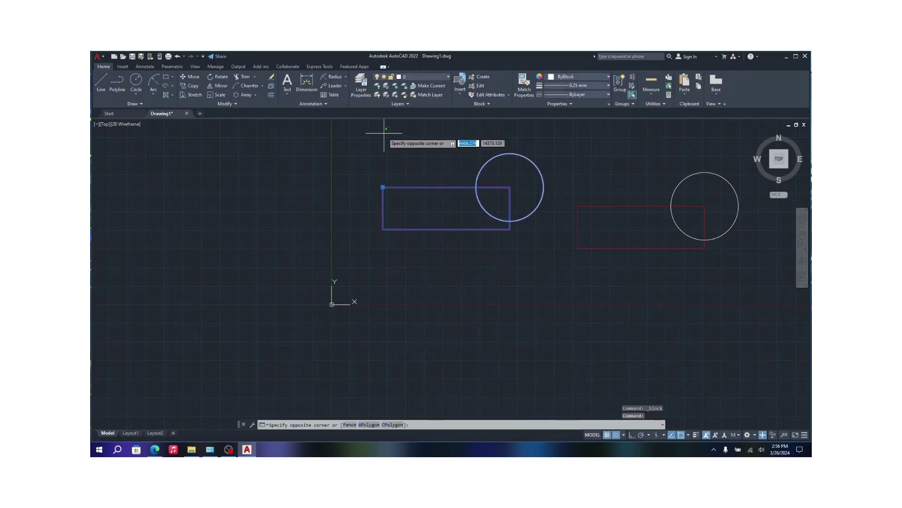
pyautogui.click(540, 248)
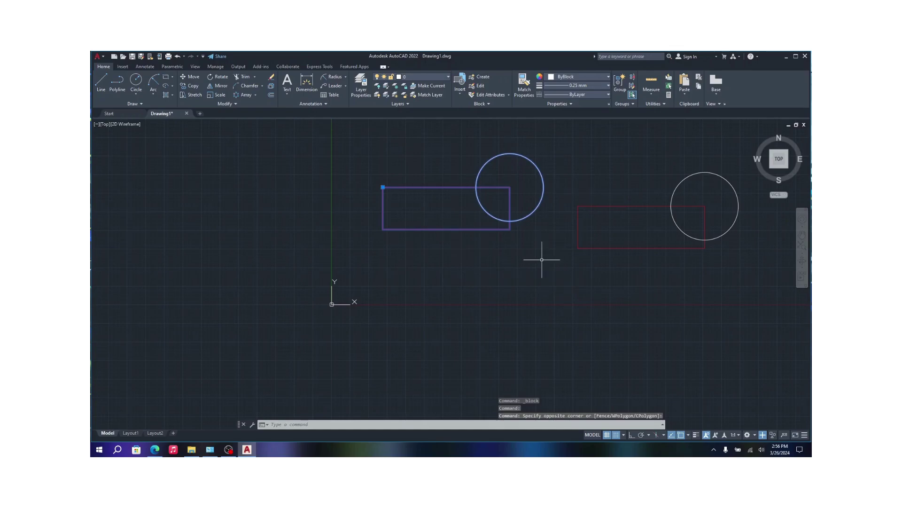
pyautogui.write('e')
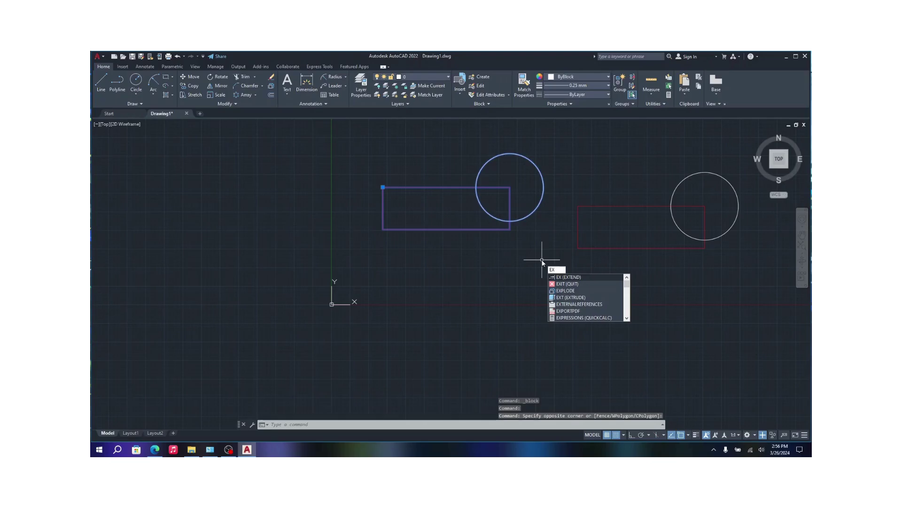
pyautogui.press('Down')
pyautogui.press('Down')
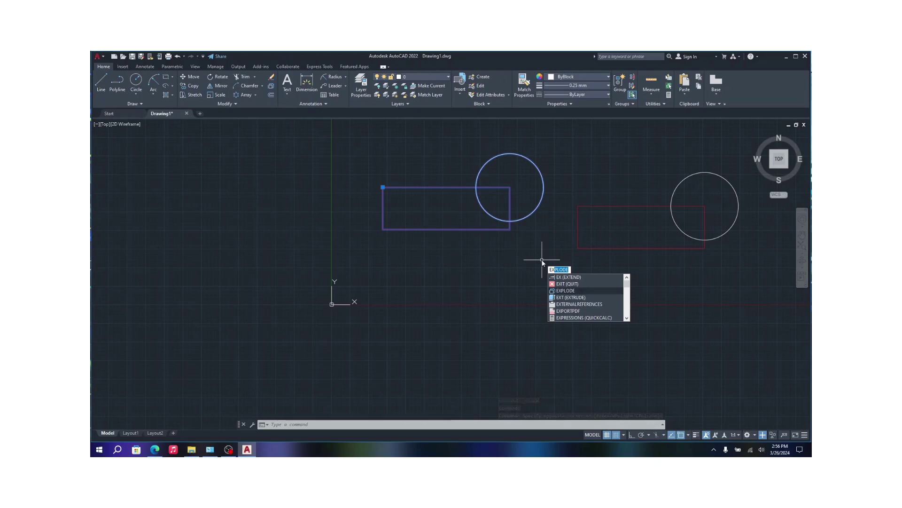
pyautogui.press('Return')
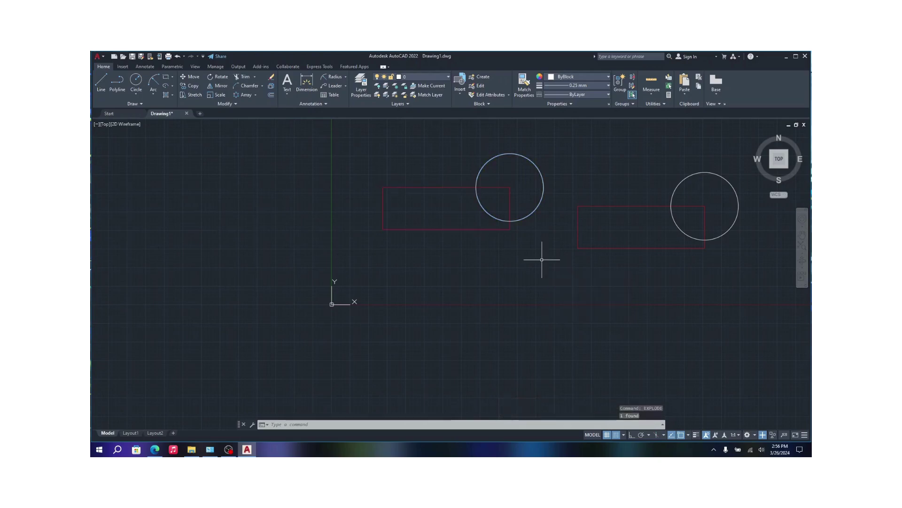
# Select the exploded circle and rectangle individually to check that they are separate objects, and clear the selection
pyautogui.click(520, 158)
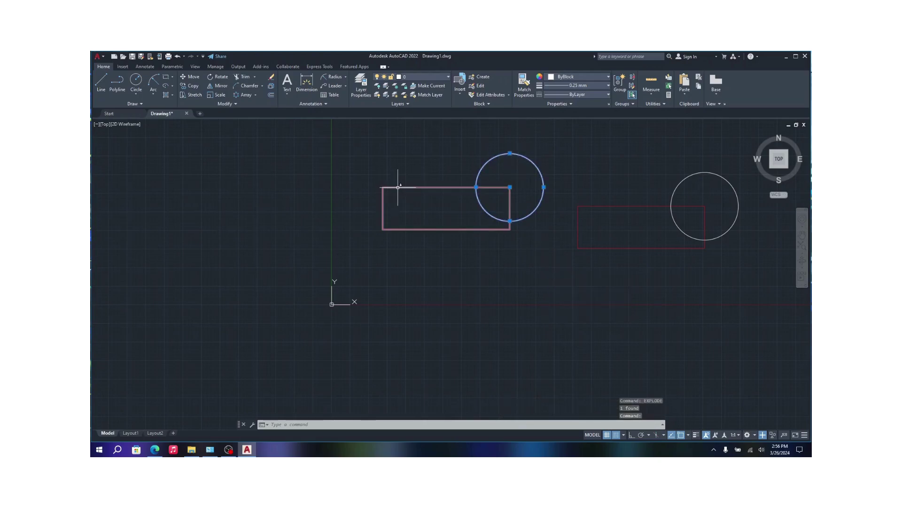
pyautogui.click(398, 187)
pyautogui.press('Escape')
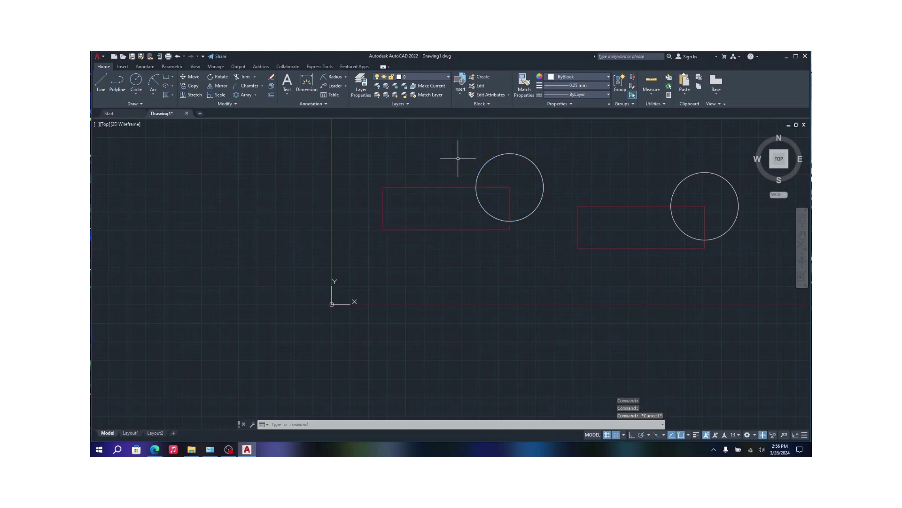
# Move the exploded circle by its center grip up and to the right, clear of the rectangle, and deselect it
pyautogui.click(463, 145)
pyautogui.click(559, 175)
pyautogui.click(523, 154)
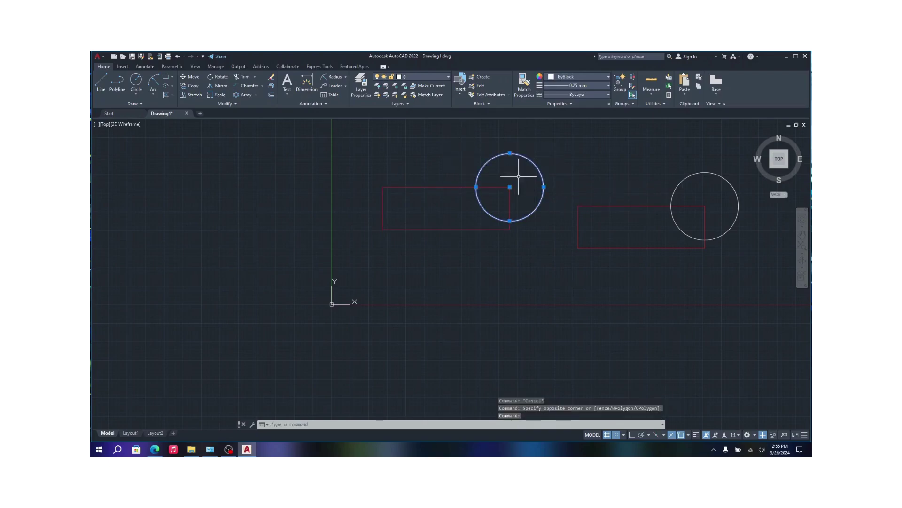
pyautogui.click(510, 187)
pyautogui.click(552, 164)
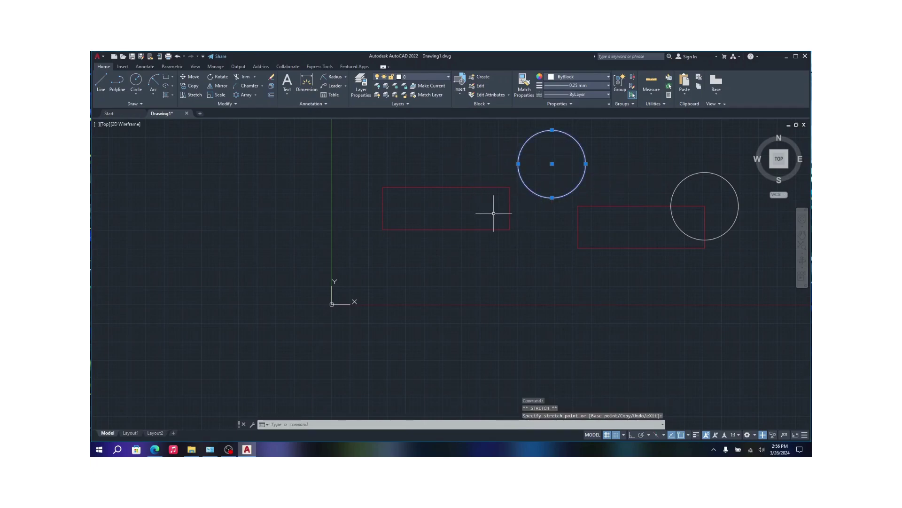
pyautogui.press('Escape')
pyautogui.moveTo(326, 105); pyautogui.dragTo(423, 177)
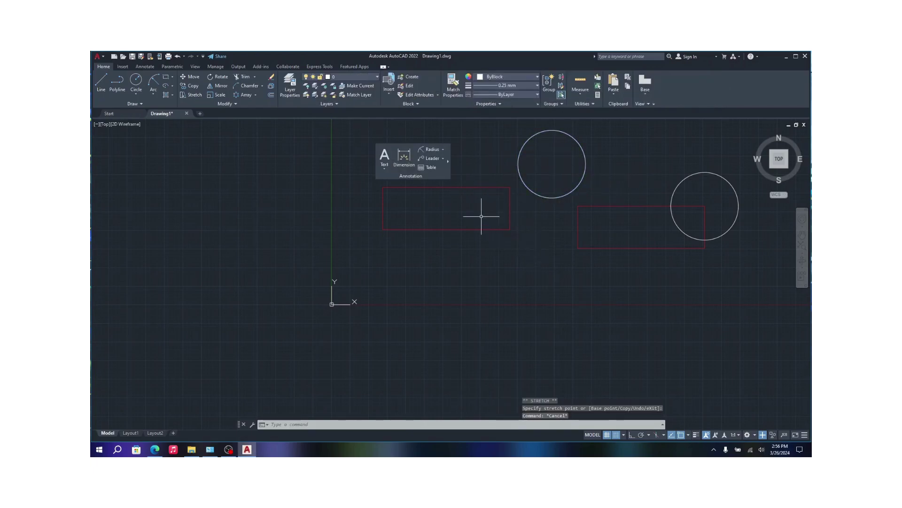
pyautogui.press('Escape')
pyautogui.click(502, 164)
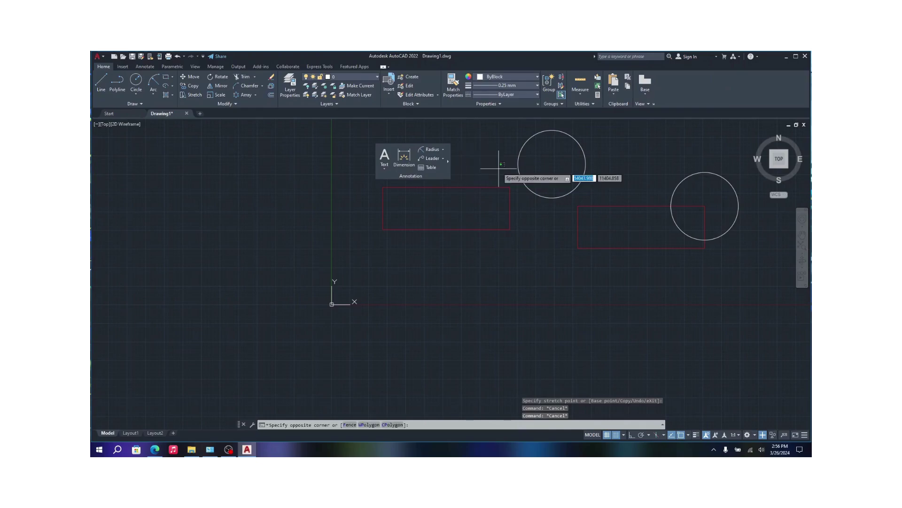
pyautogui.click(483, 137)
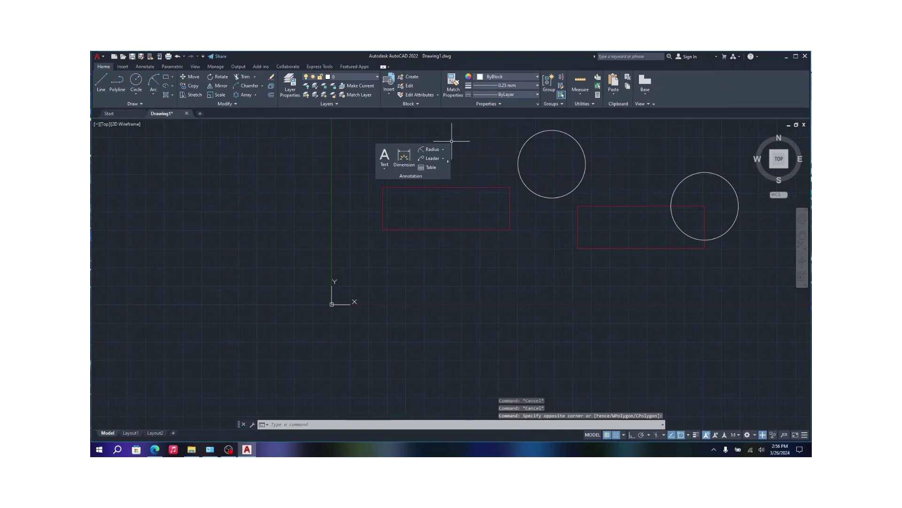
pyautogui.press('Escape')
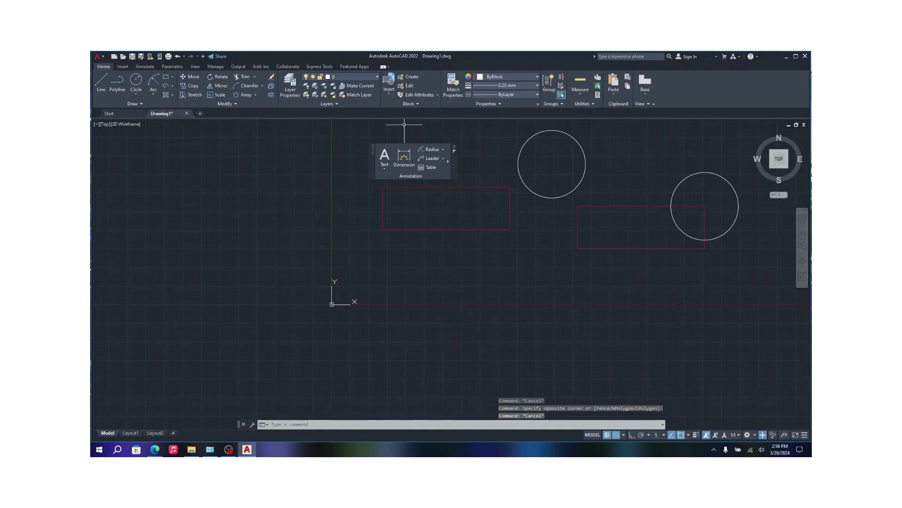
pyautogui.moveTo(373, 148); pyautogui.dragTo(383, 87)
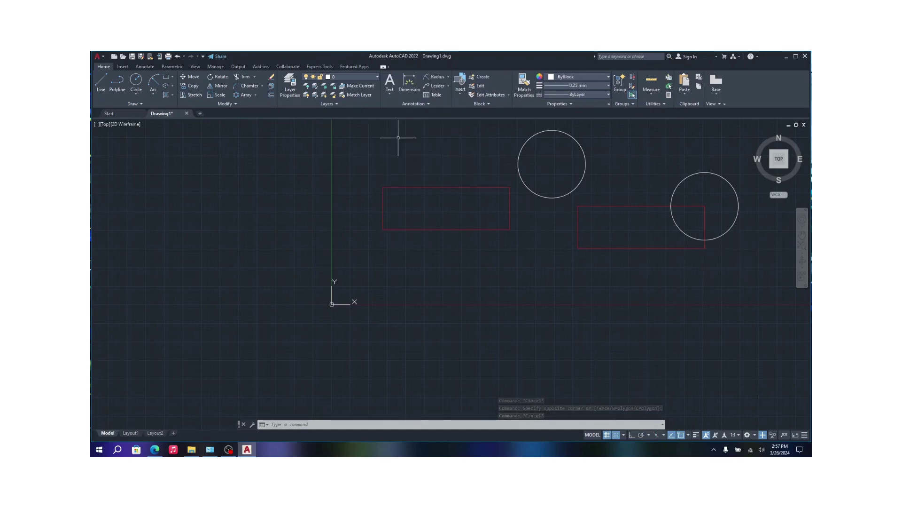
# Select the exploded rectangle, the circle and the remaining block copy and delete them from the drawing
pyautogui.click(373, 123)
pyautogui.click(768, 293)
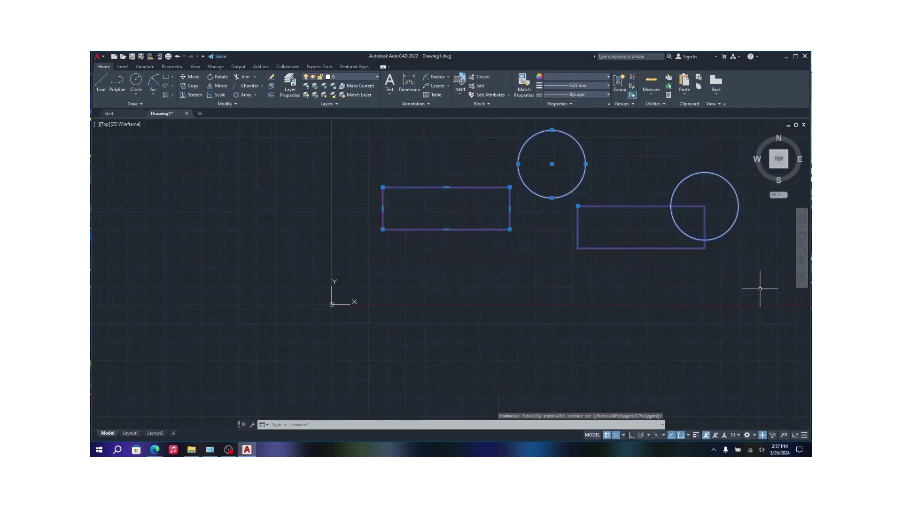
pyautogui.press('Delete')
pyautogui.scroll(-3, 681, 275)
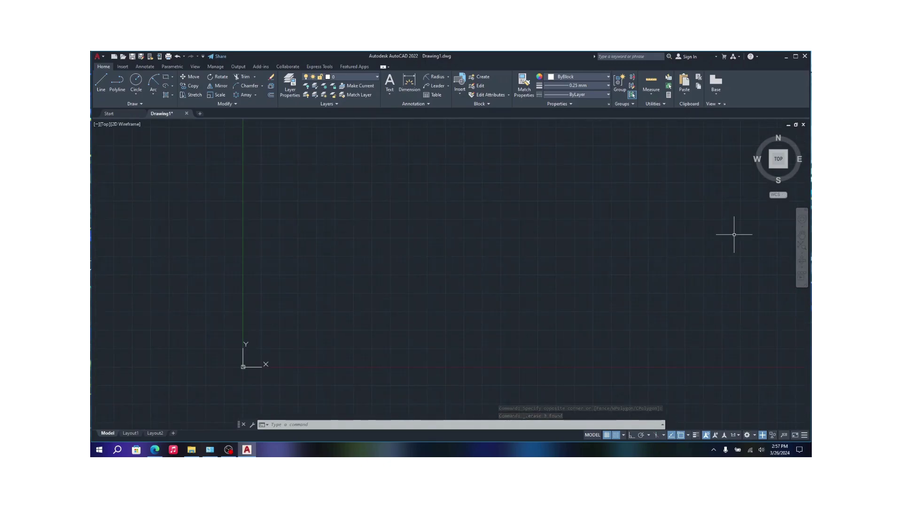
# View the list of block definitions available for editing and close it without opening any
pyautogui.click(483, 84)
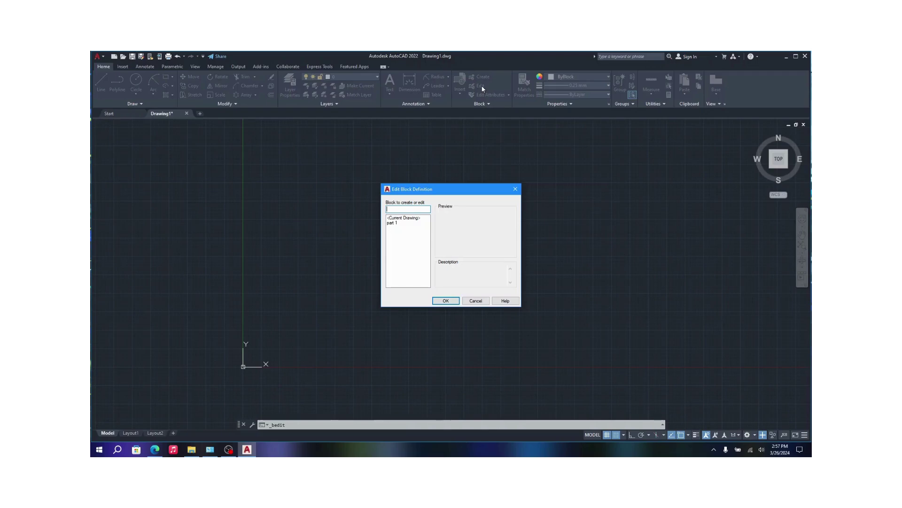
pyautogui.click(476, 300)
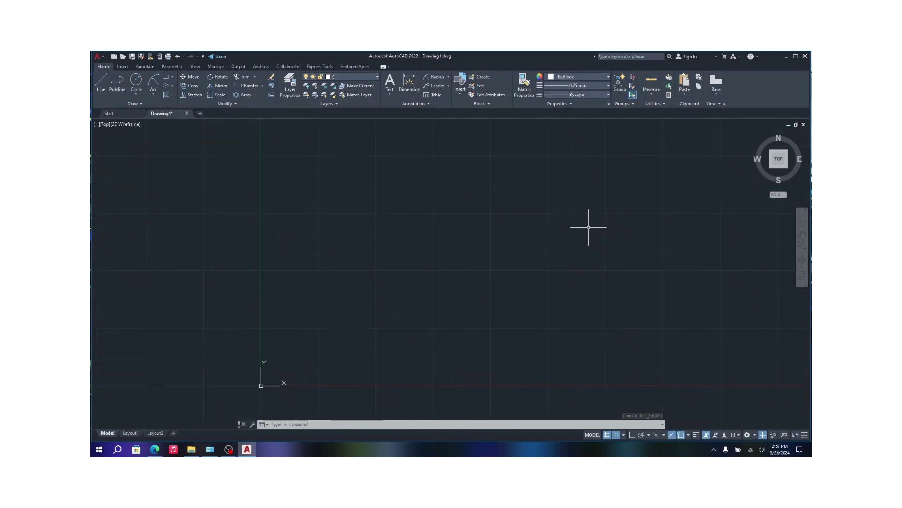
pyautogui.click(633, 94)
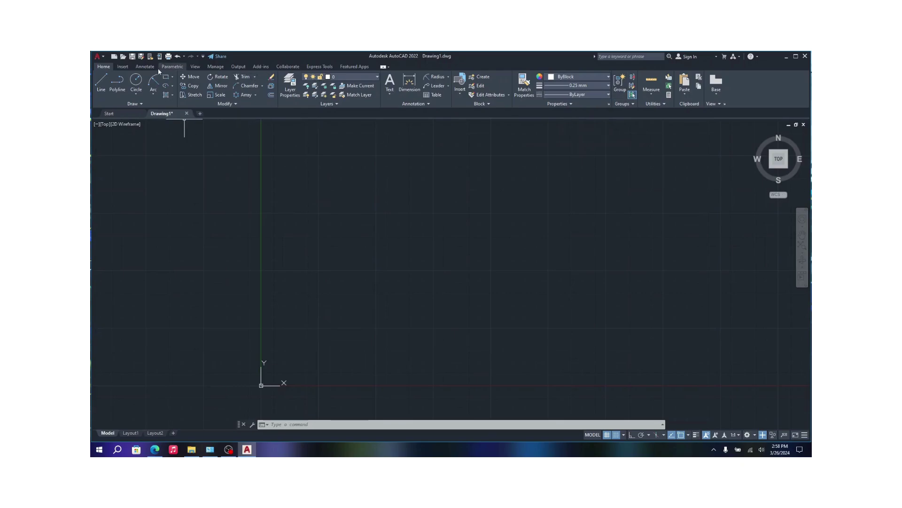
# Draw a circle just right of the Y axis and a large wide rectangle to the right of the circle
pyautogui.click(139, 78)
pyautogui.click(339, 224)
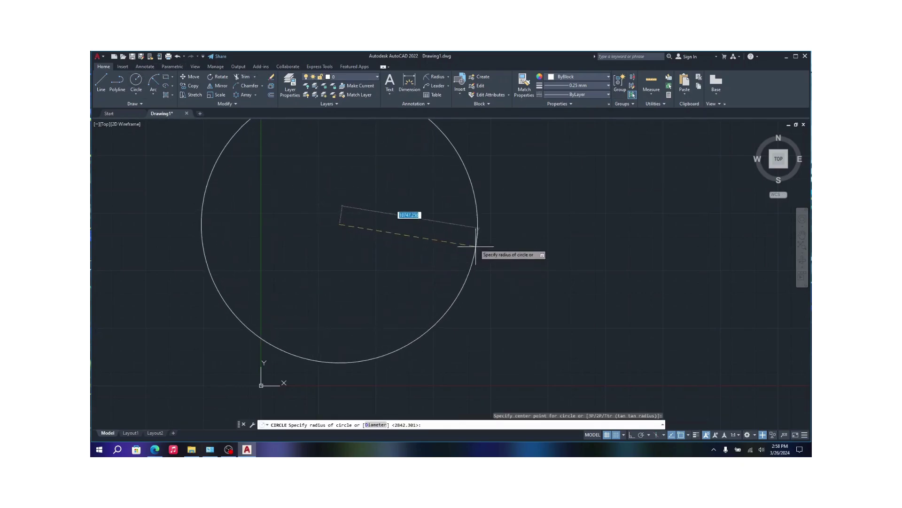
pyautogui.click(390, 214)
pyautogui.click(165, 76)
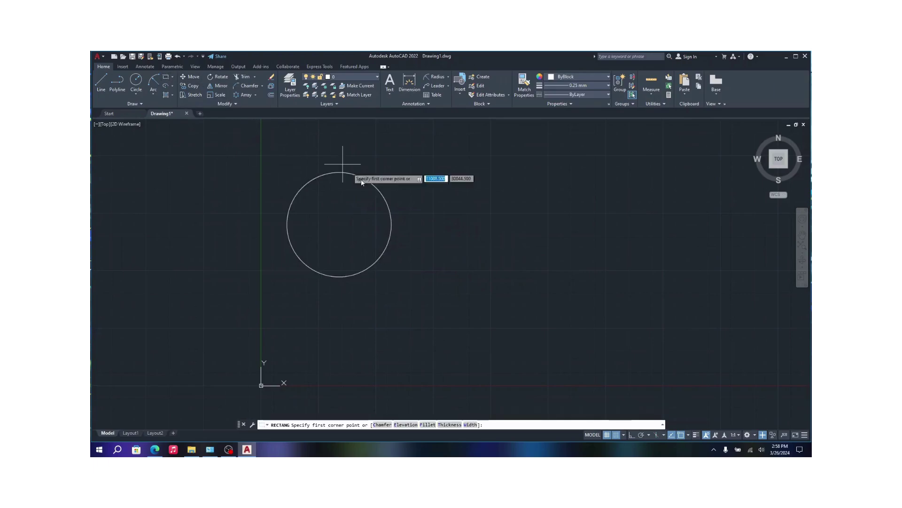
pyautogui.click(448, 170)
pyautogui.click(660, 251)
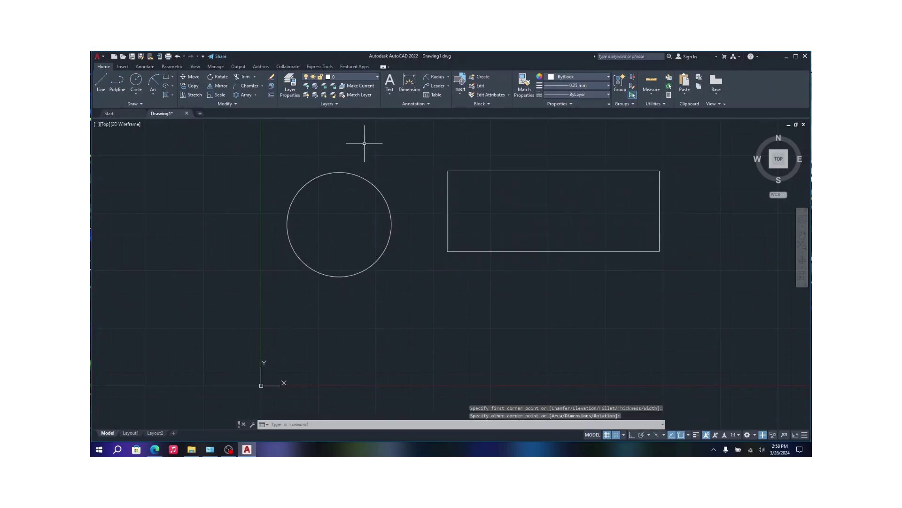
pyautogui.click(371, 134)
pyautogui.click(447, 163)
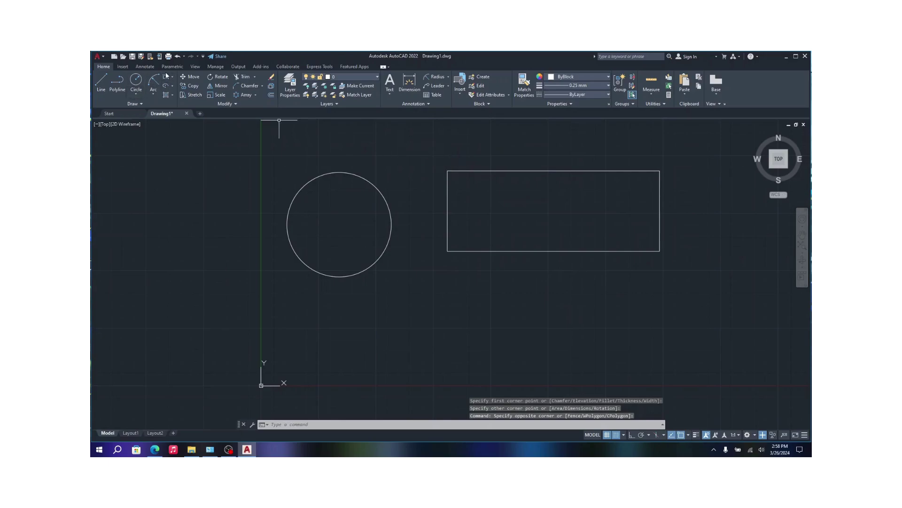
# Draw a small rectangle below the large one and a thin, narrow rectangle above and to the right of the circle
pyautogui.click(165, 77)
pyautogui.click(448, 298)
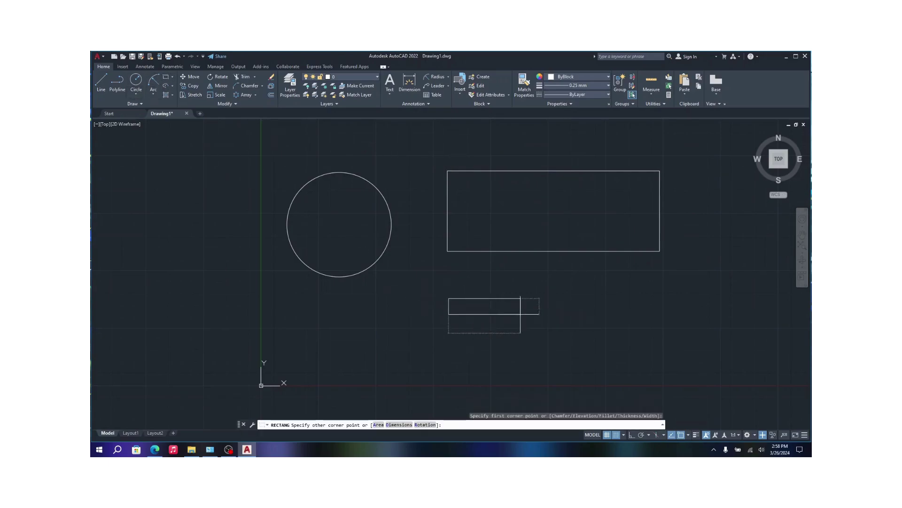
pyautogui.click(520, 314)
pyautogui.click(441, 260)
pyautogui.click(554, 282)
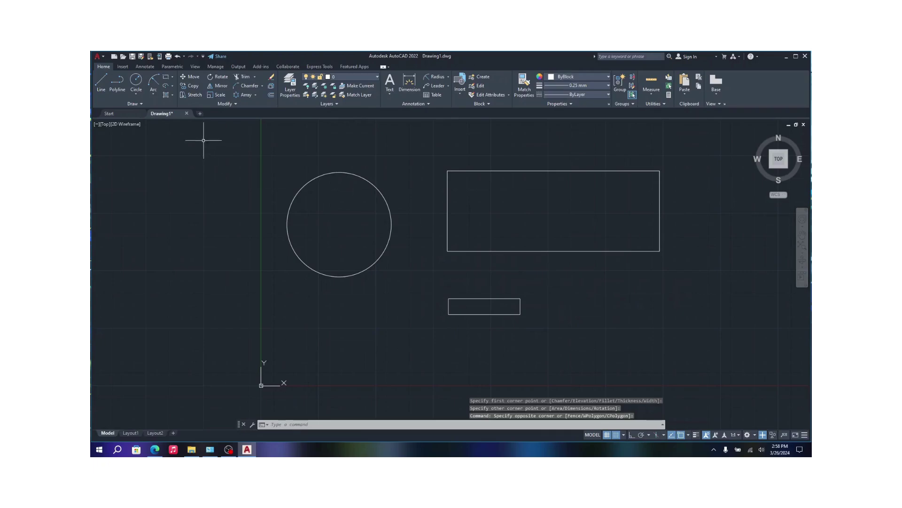
pyautogui.click(165, 77)
pyautogui.click(358, 146)
pyautogui.click(437, 155)
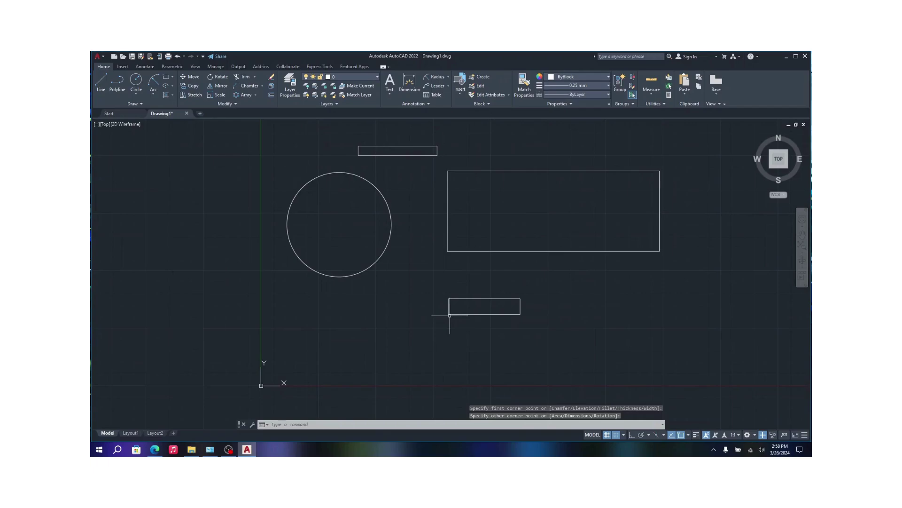
# Select the circle and all three rectangles with a selection window and combine them into a group
pyautogui.click(275, 125)
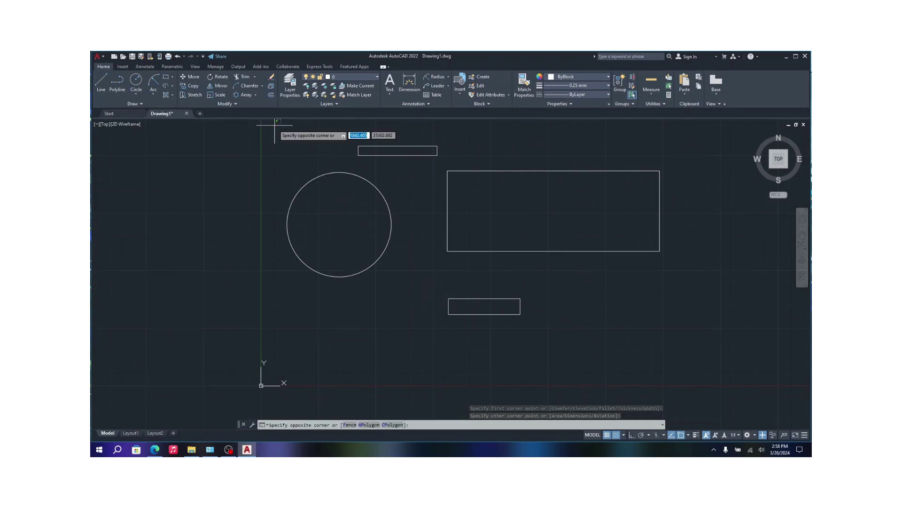
pyautogui.click(709, 348)
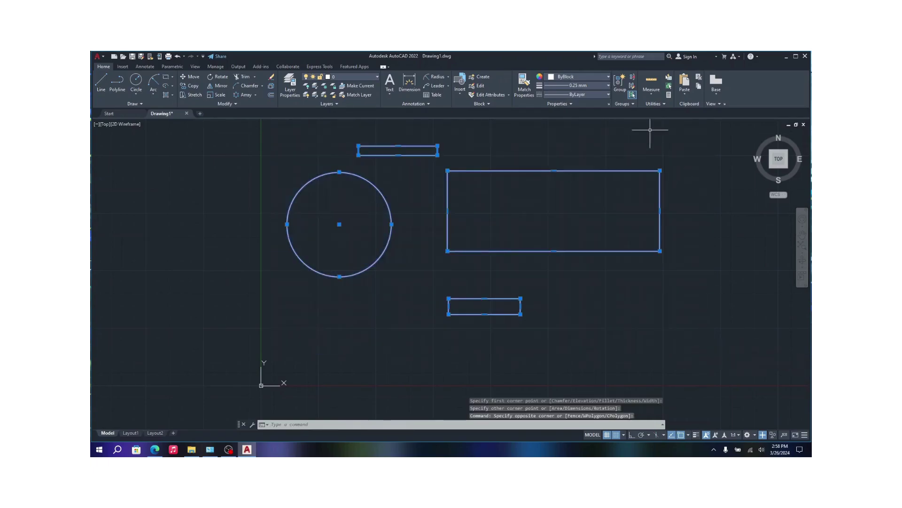
pyautogui.click(615, 82)
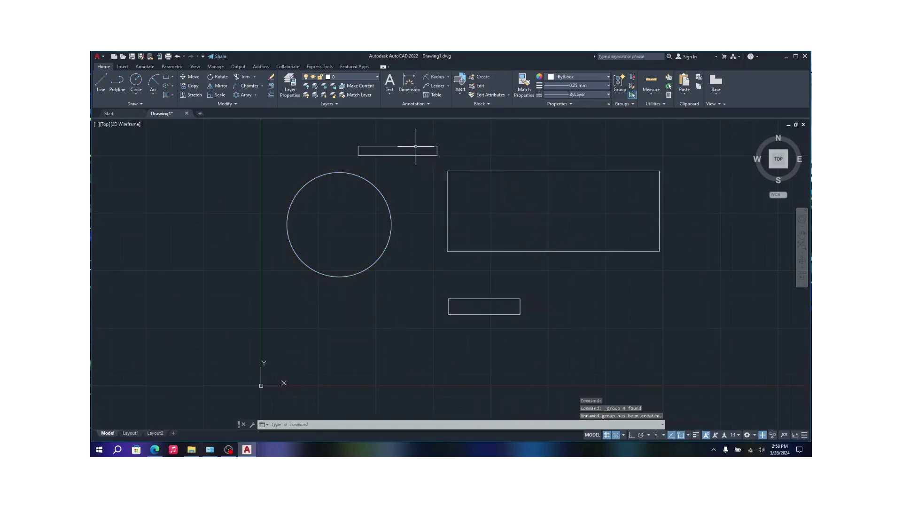
# Select the new group through its thin upper rectangle and move it by its grip to the right and slightly down
pyautogui.click(416, 146)
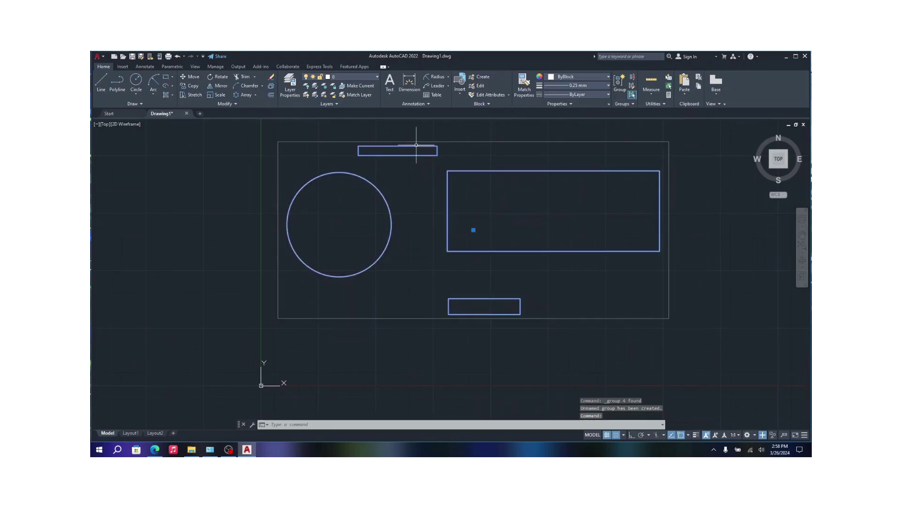
pyautogui.click(473, 230)
pyautogui.moveTo(503, 235); pyautogui.dragTo(530, 242, button='middle')
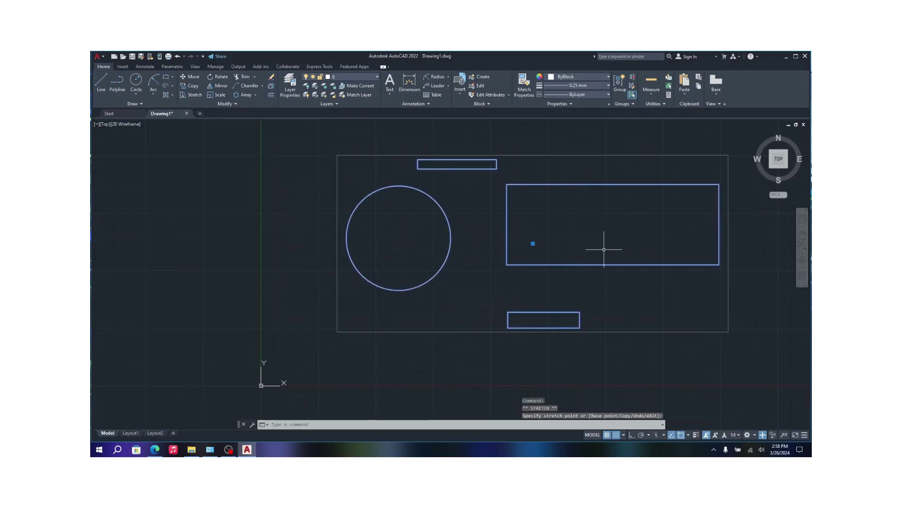
pyautogui.scroll(-2, 604, 249)
pyautogui.scroll(-1, 640, 252)
pyautogui.scroll(2, 685, 258)
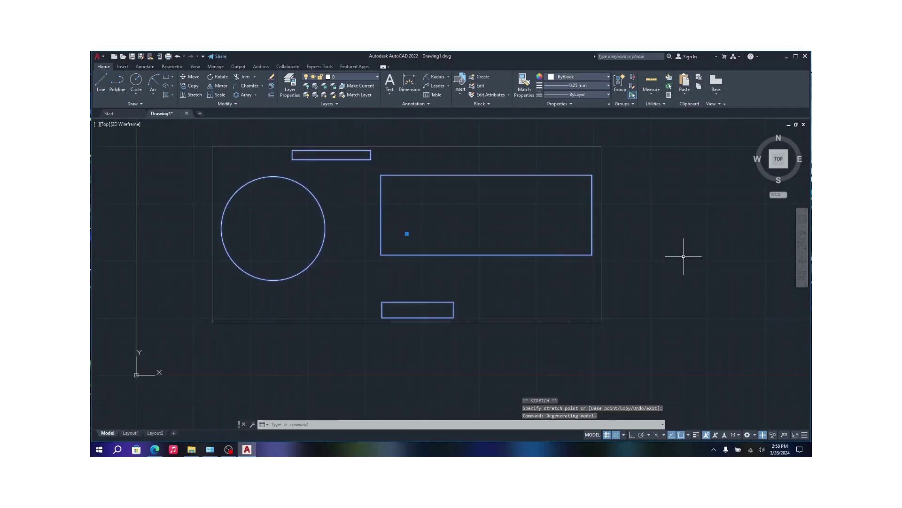
# Move the group by its grip down and left, up and slightly right, and down and left again toward the origin
pyautogui.click(407, 233)
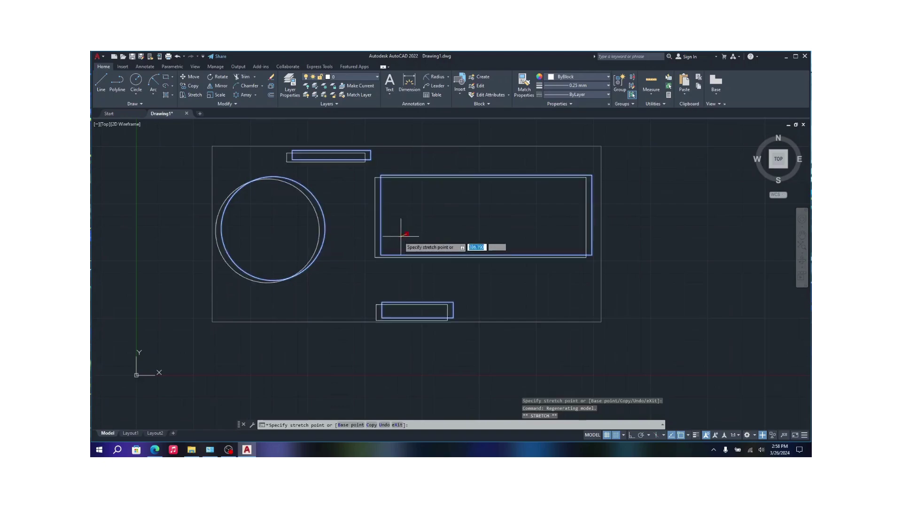
pyautogui.click(347, 273)
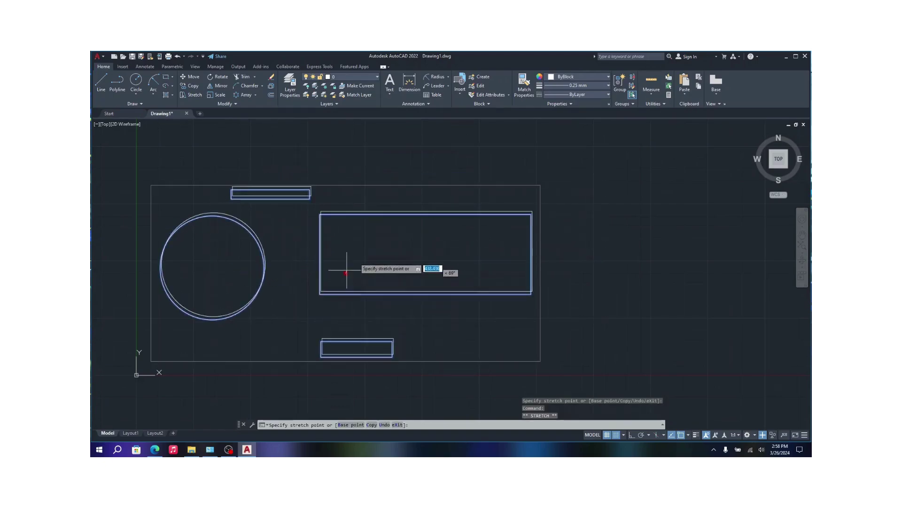
pyautogui.click(369, 223)
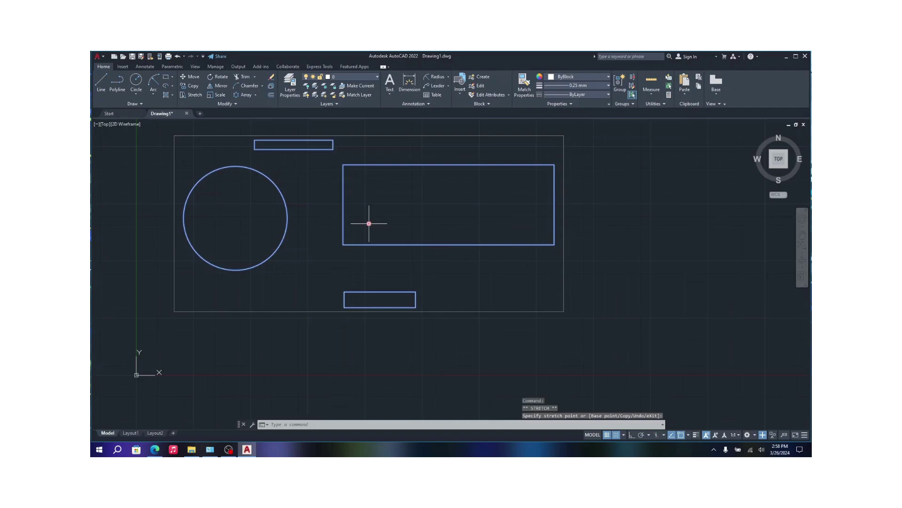
pyautogui.click(369, 223)
pyautogui.click(339, 261)
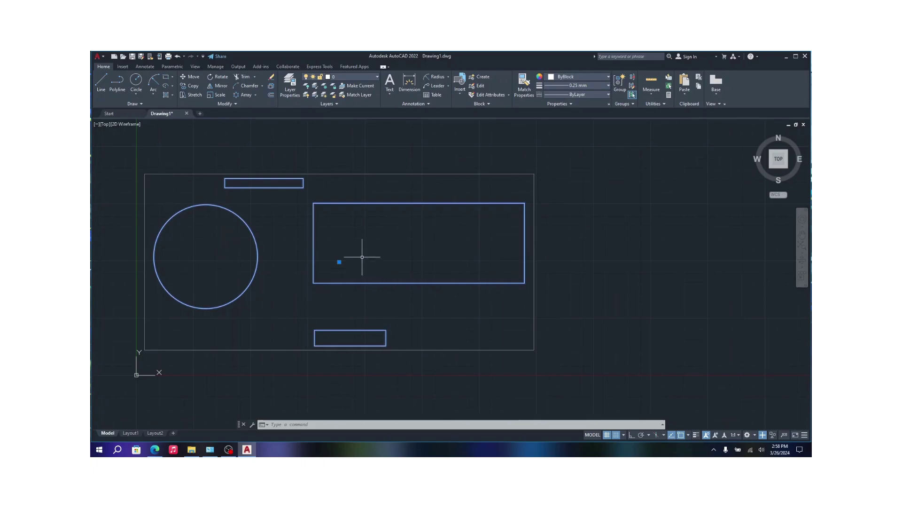
# Move the group by its grip far up and right, and move it back down and left near the Y axis
pyautogui.click(340, 262)
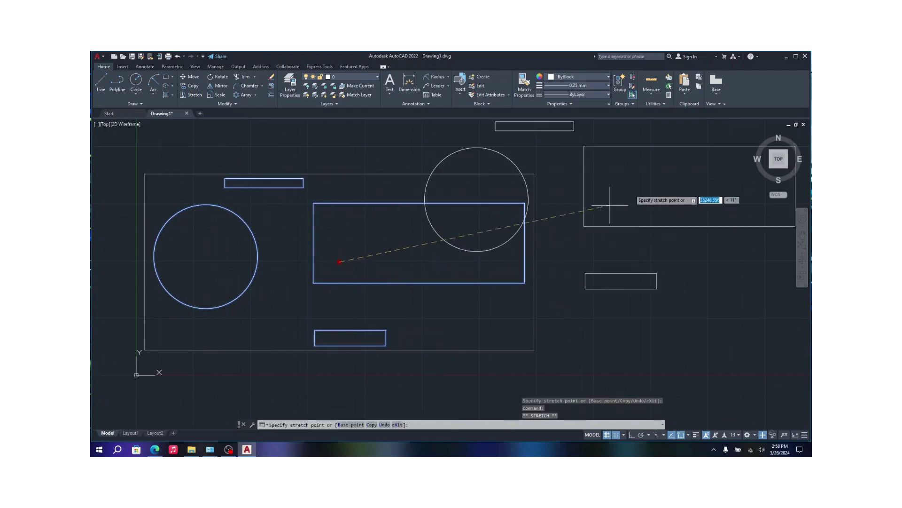
pyautogui.click(547, 206)
pyautogui.scroll(-2, 541, 207)
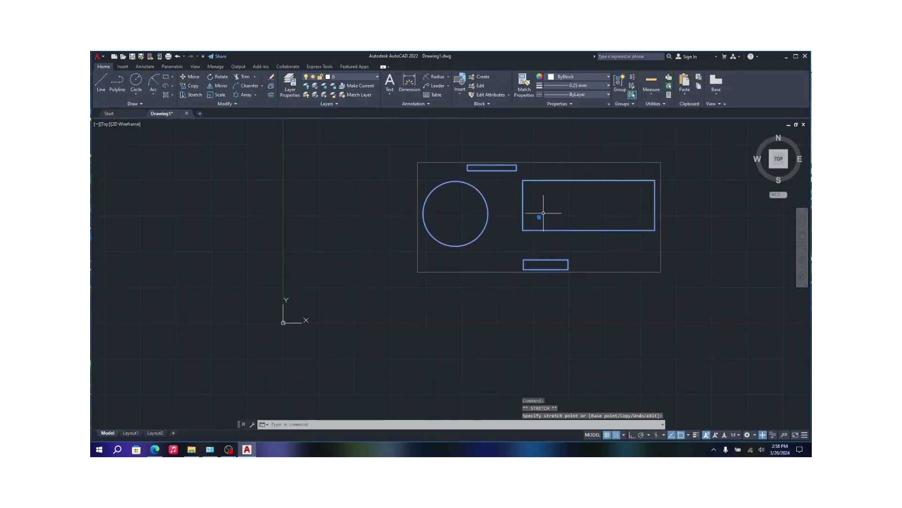
pyautogui.click(539, 217)
pyautogui.click(413, 256)
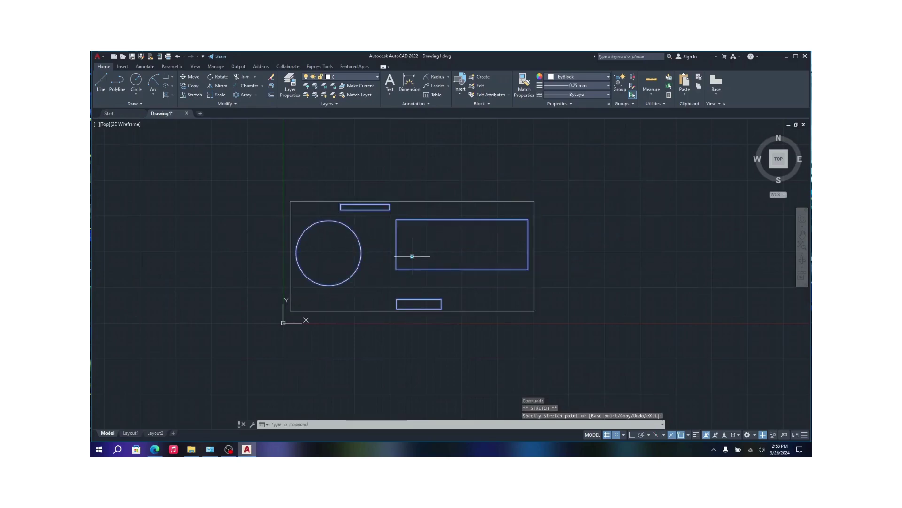
# Edit the group with the Remove objects option, taking out the large rectangle and the thin upper rectangle
pyautogui.scroll(2, 412, 256)
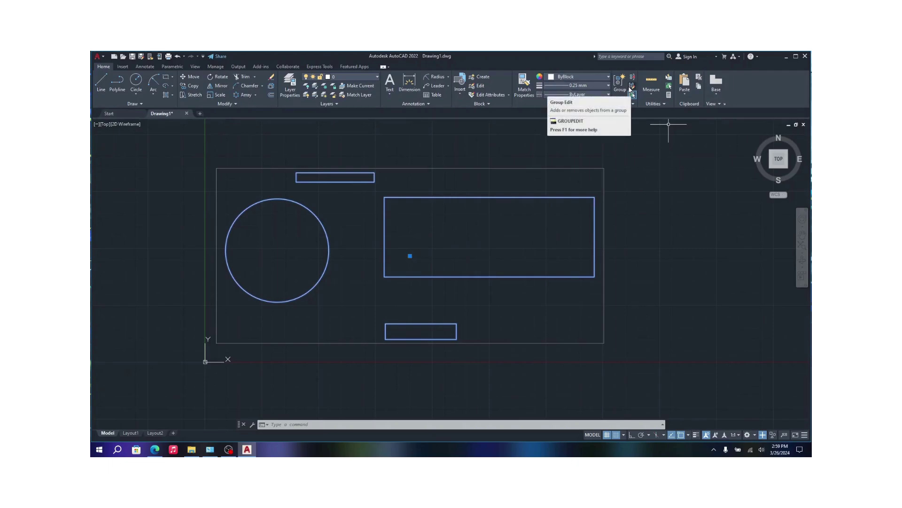
pyautogui.click(632, 90)
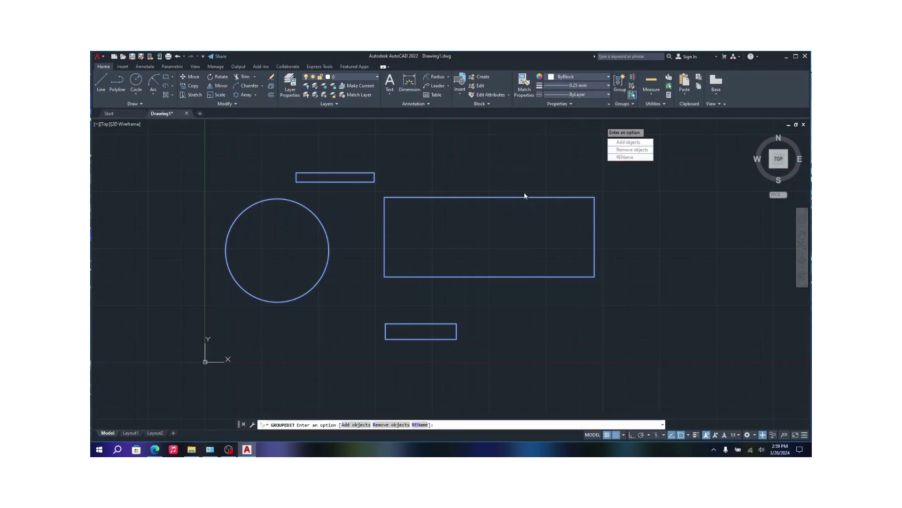
pyautogui.click(632, 149)
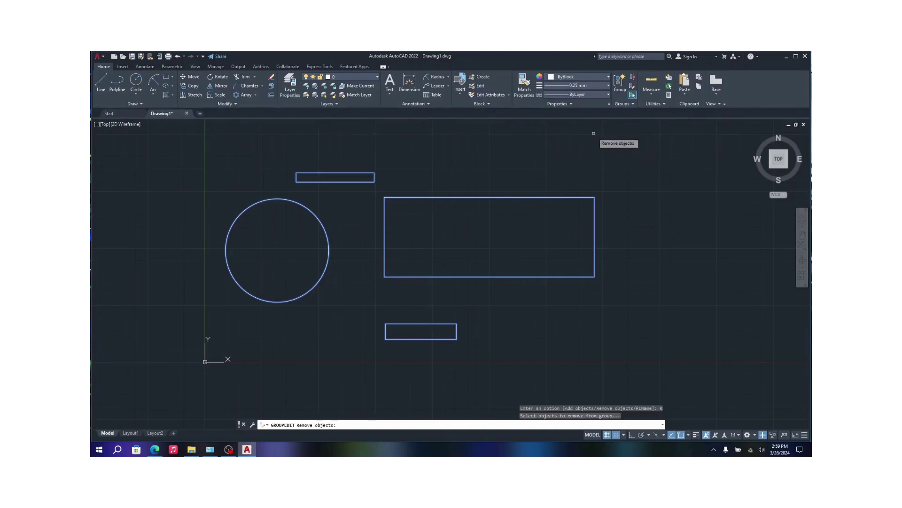
pyautogui.click(453, 198)
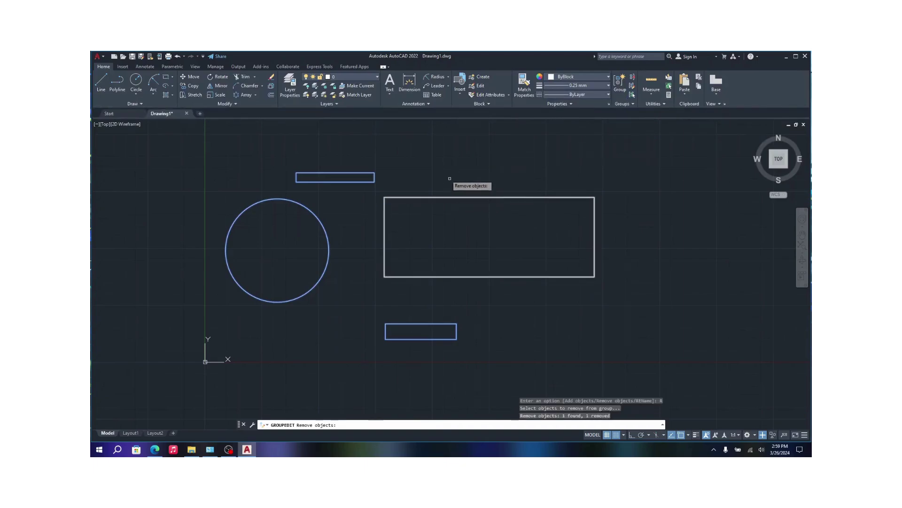
pyautogui.click(371, 175)
pyautogui.press('Return')
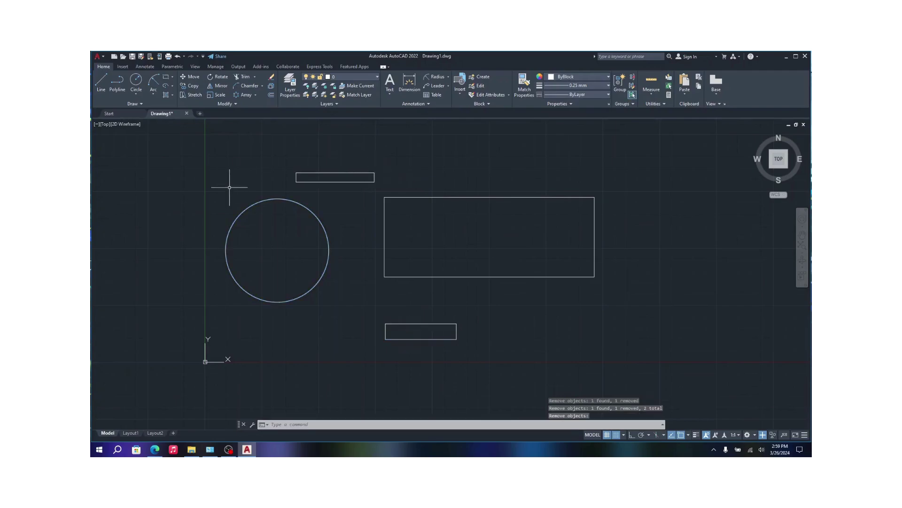
# Check which objects still belong to the group by highlighting the circle and window-selecting all four shapes
pyautogui.moveTo(266, 200)
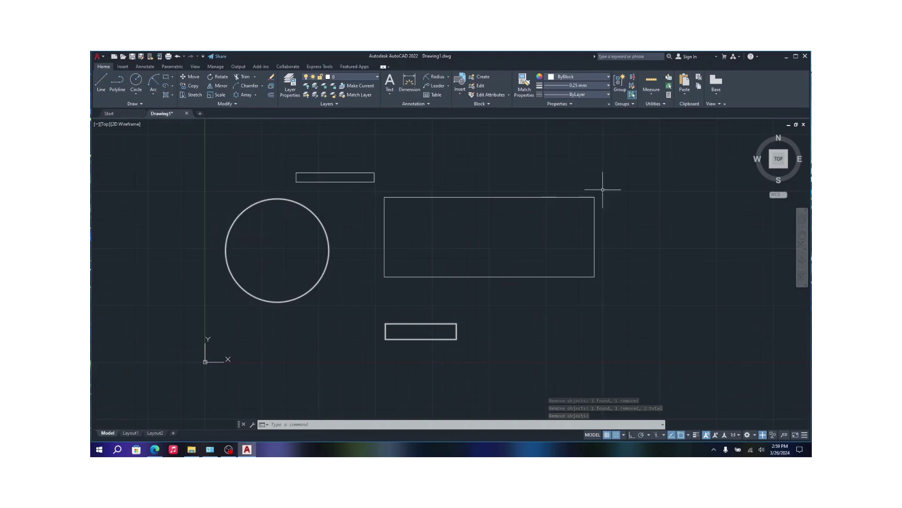
pyautogui.click(198, 134)
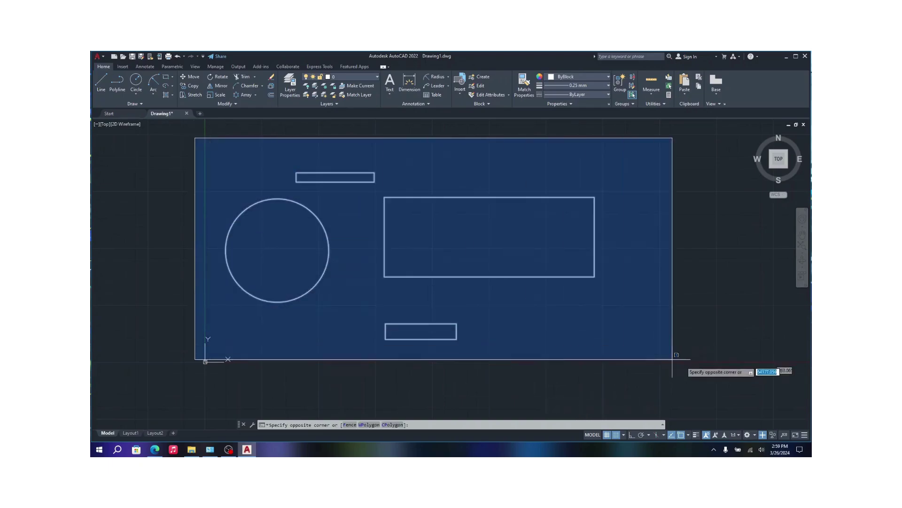
pyautogui.click(670, 356)
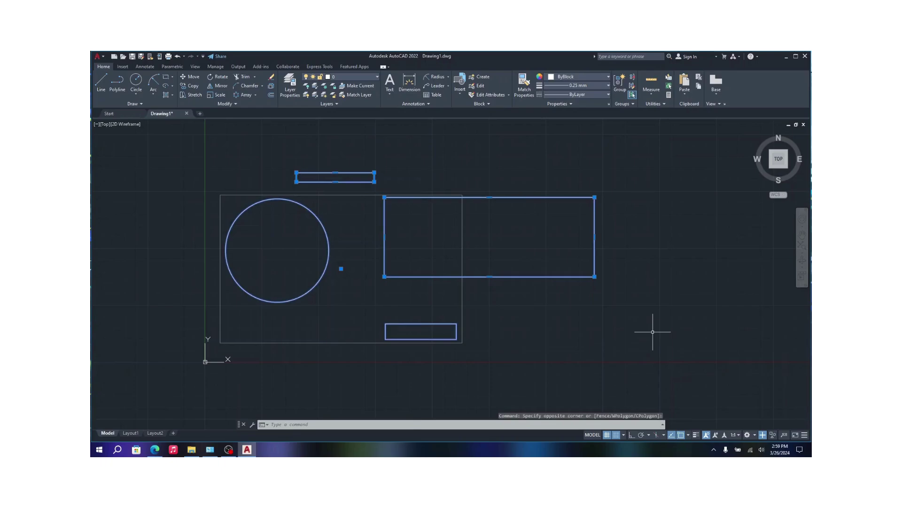